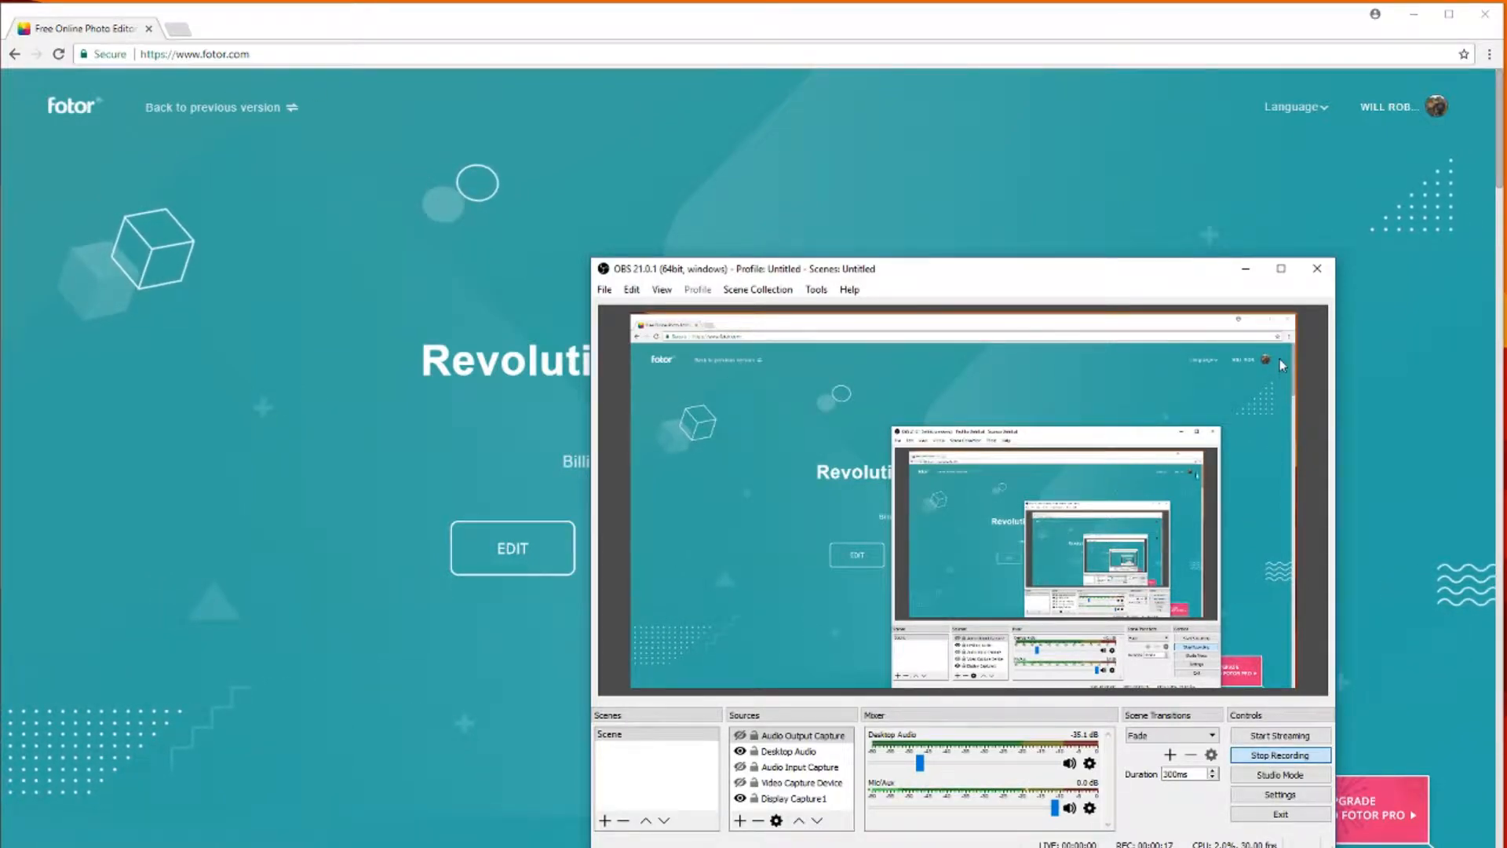
Start a new blank YouTube Channel Art design
{"action": "left_click", "coordinate": [1245, 269]}
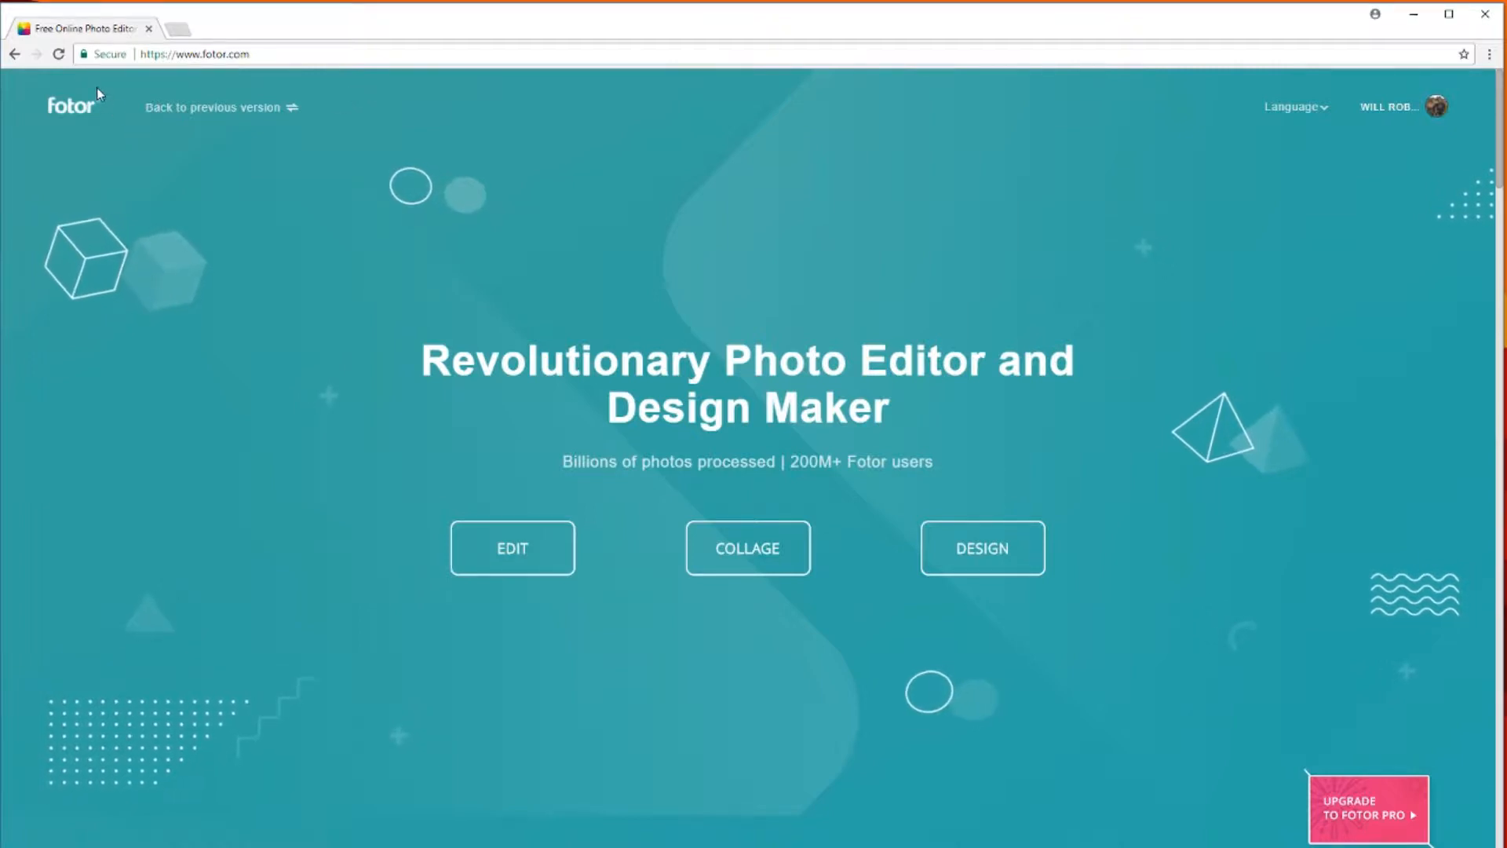
{"action": "left_click", "coordinate": [975, 555]}
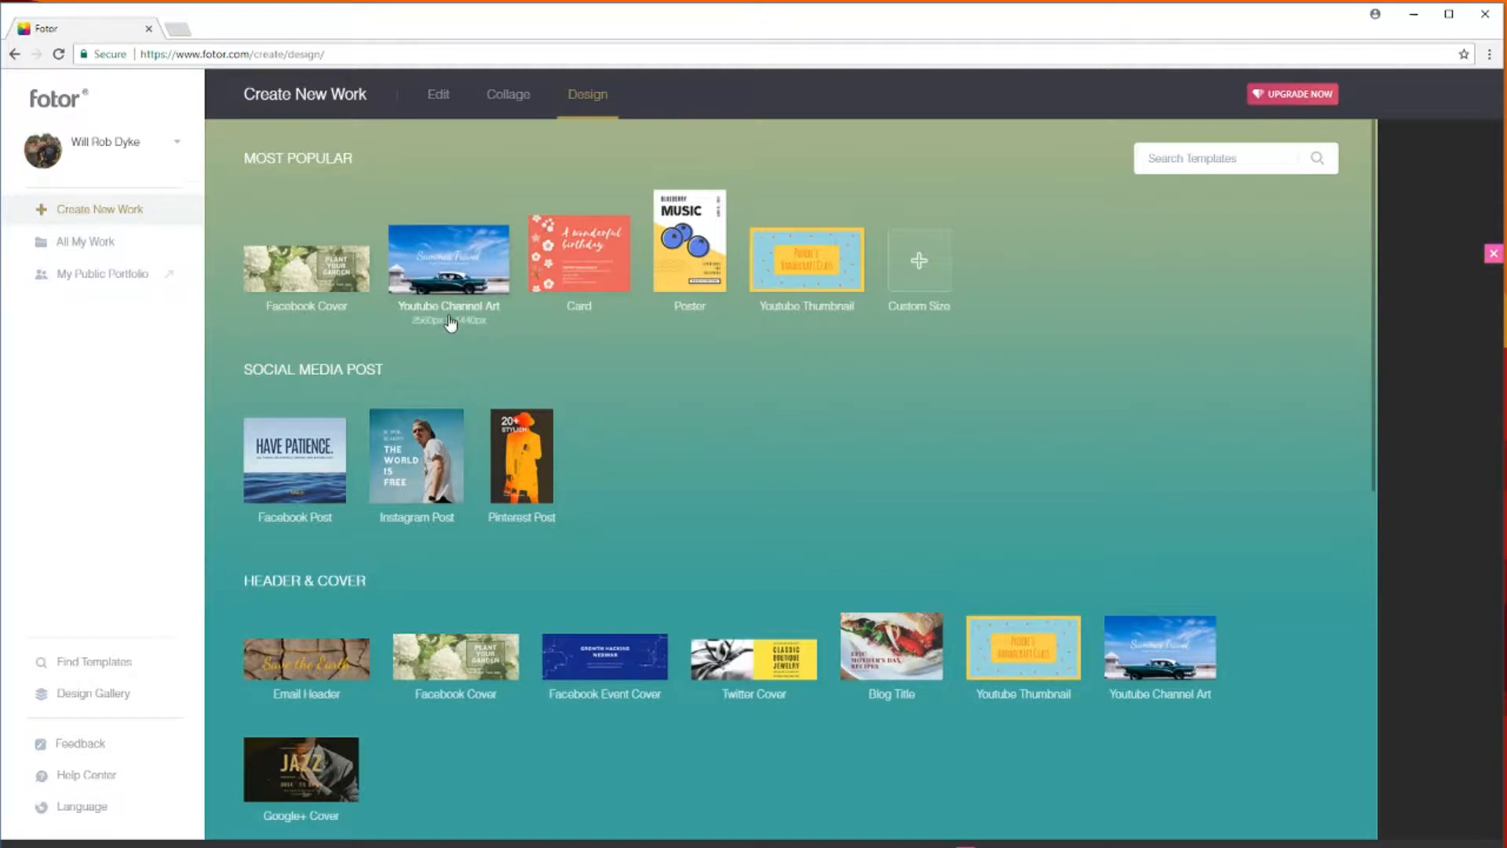
{"action": "left_click", "coordinate": [455, 272]}
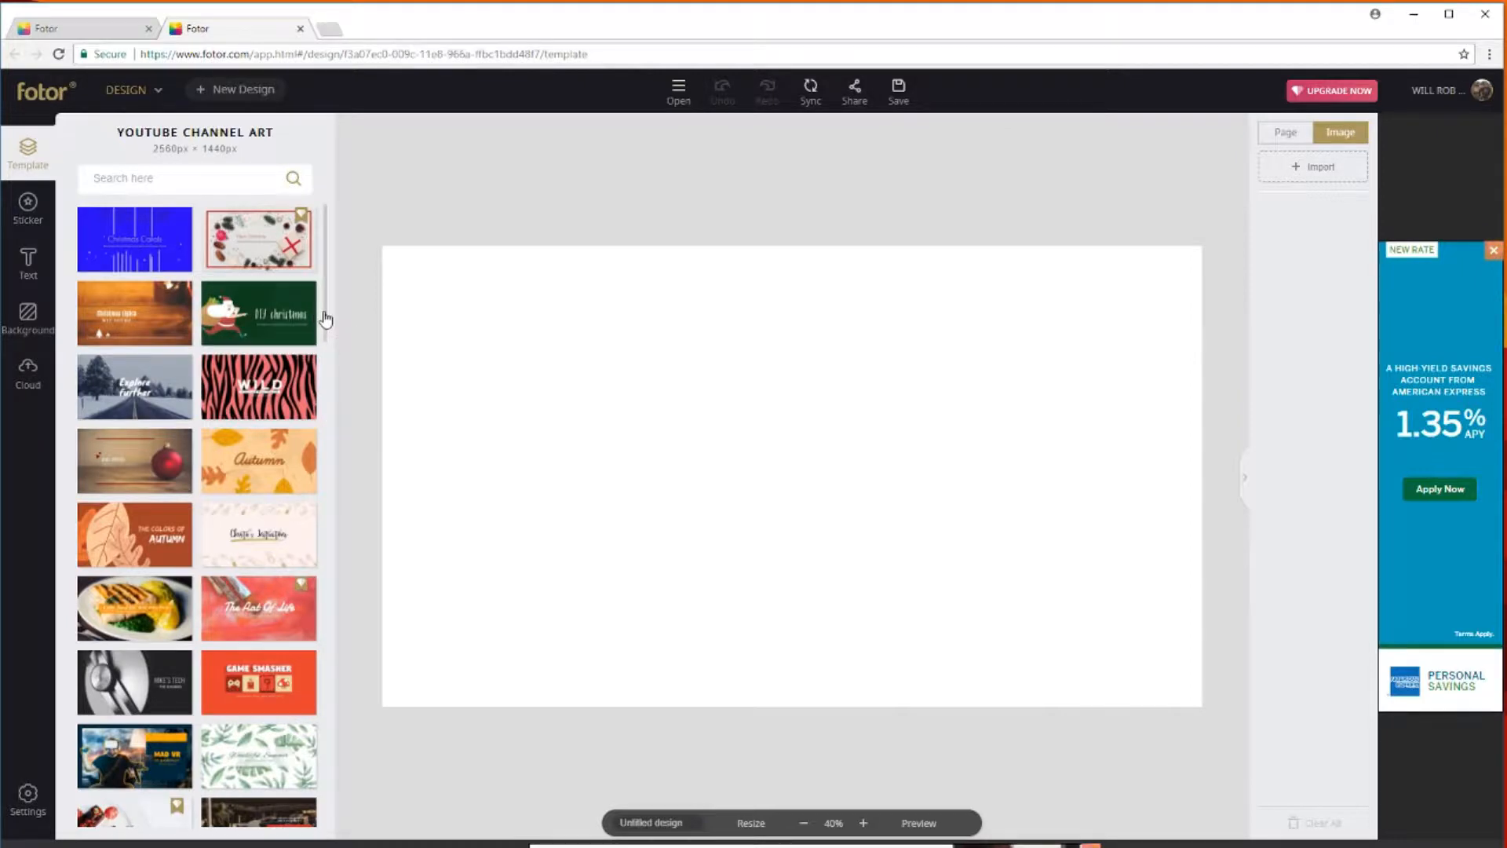
Browse the channel art templates and apply the green leaves one with the round "Happy HEALTHY & FREE" badge
{"action": "scroll", "coordinate": [307, 400], "scroll_direction": "down", "scroll_amount": 7}
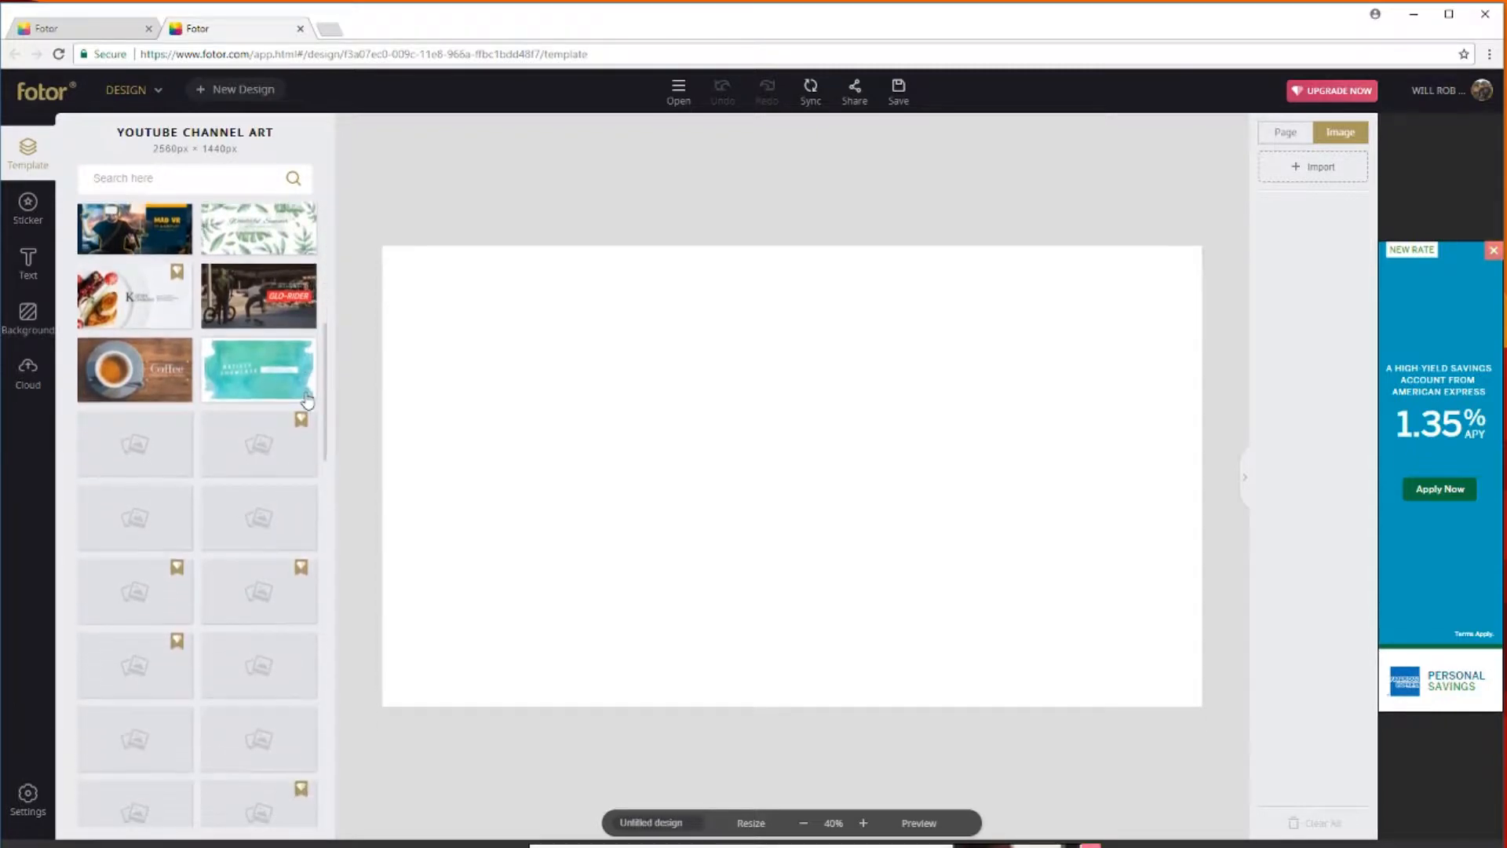
{"action": "scroll", "coordinate": [307, 404], "scroll_direction": "down", "scroll_amount": 1}
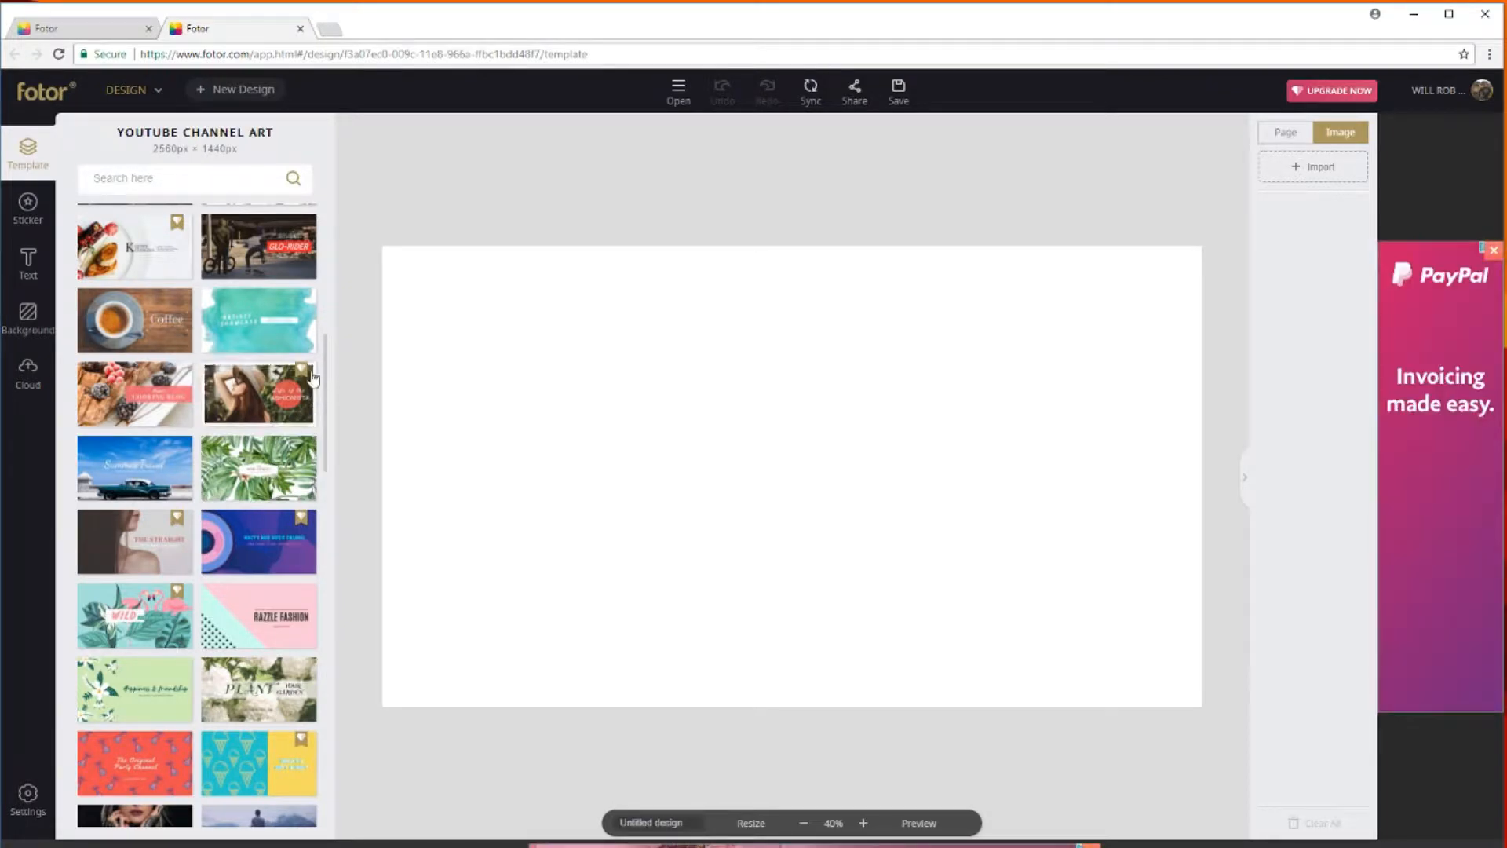
{"action": "scroll", "coordinate": [326, 413], "scroll_direction": "down", "scroll_amount": 2}
{"action": "left_click_drag", "start_coordinate": [326, 413], "coordinate": [330, 495]}
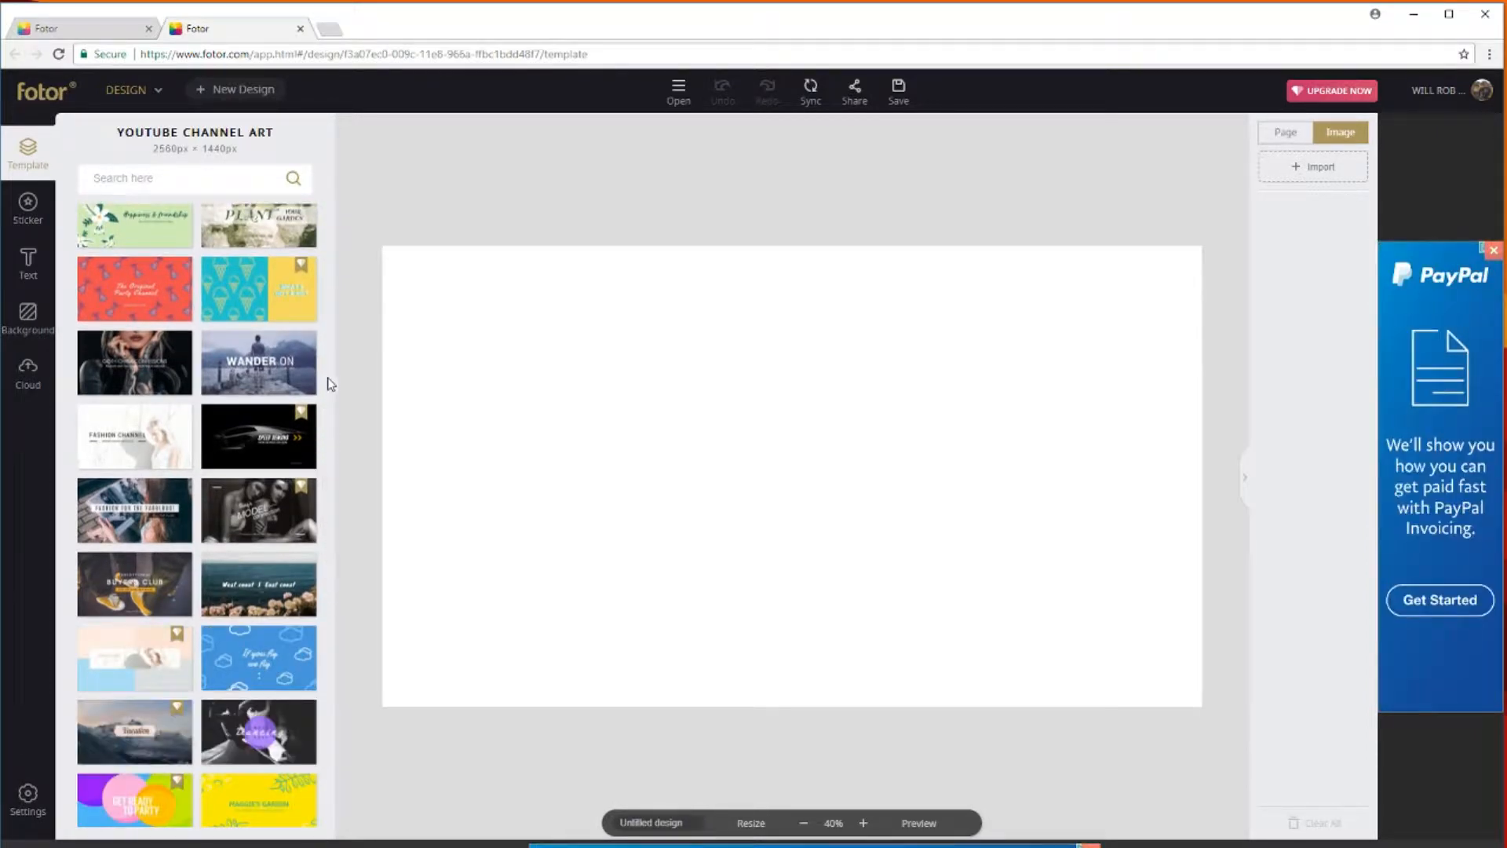
{"action": "left_click_drag", "start_coordinate": [326, 453], "coordinate": [325, 567]}
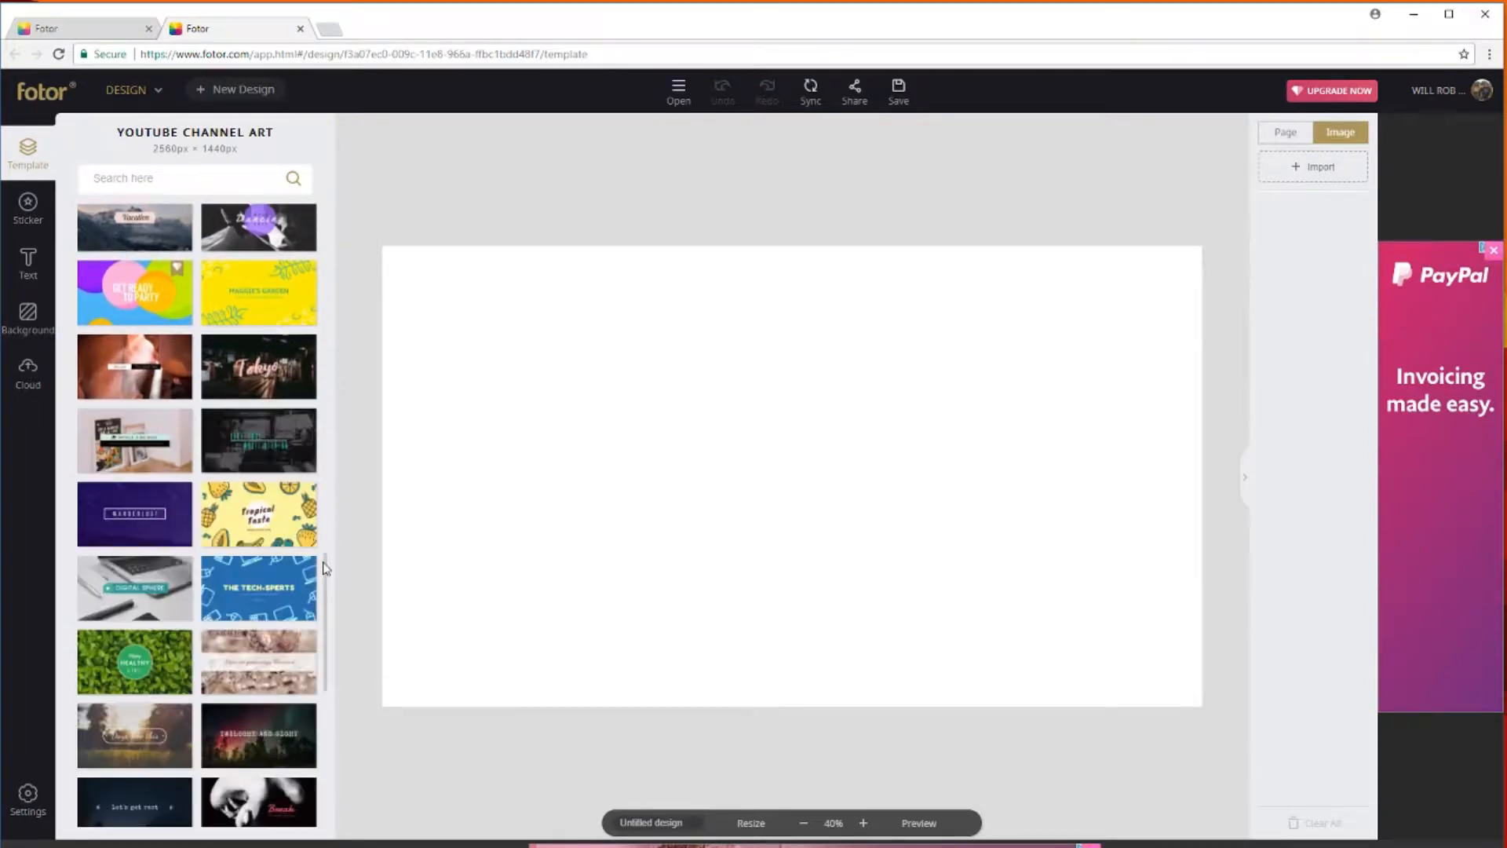
{"action": "left_click", "coordinate": [135, 667]}
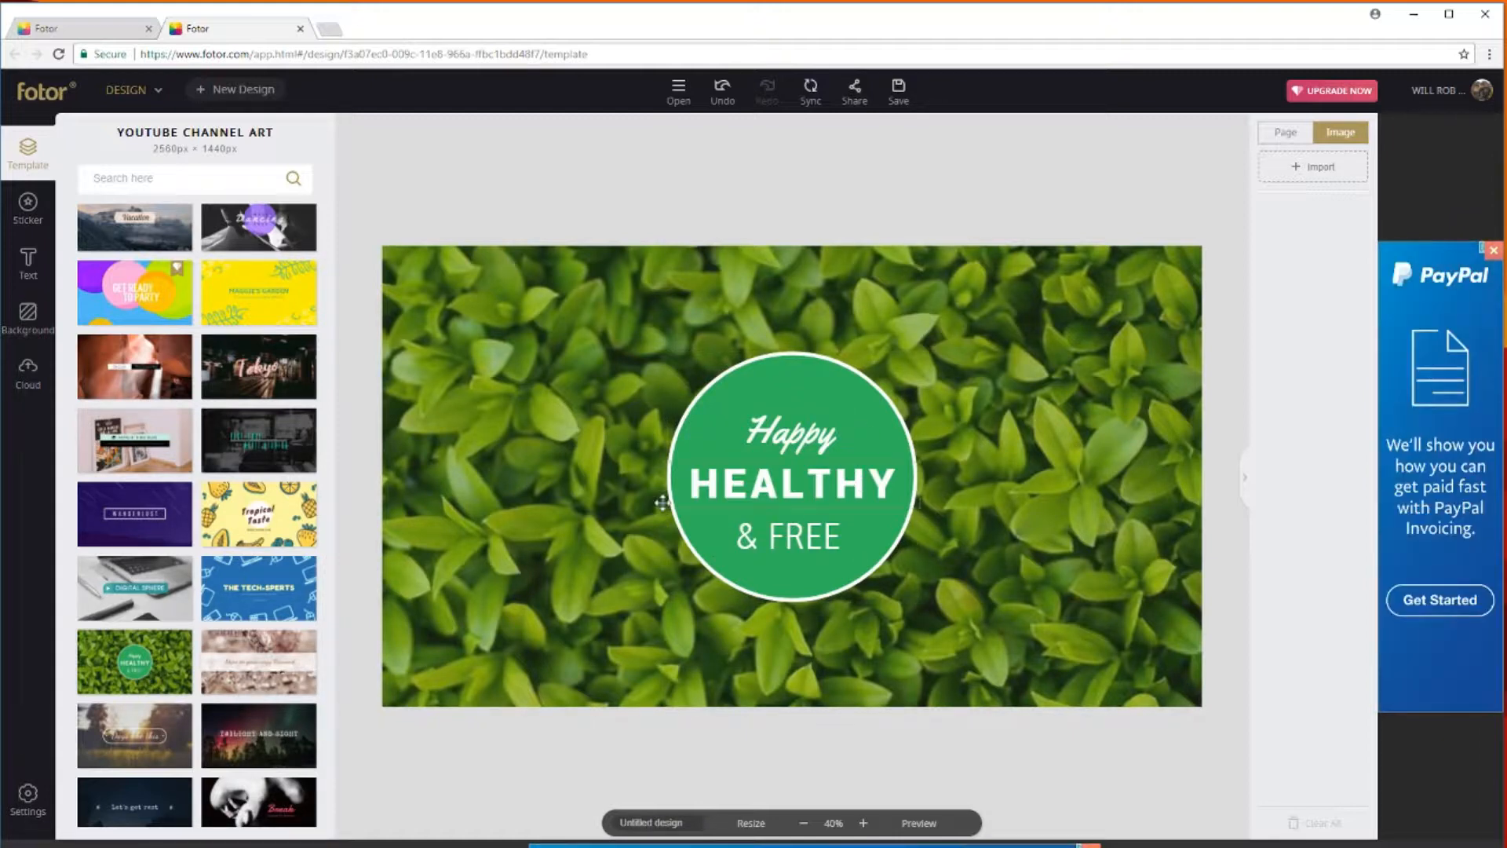
Replace the badge's "Happy" text with "Youtube"
{"action": "left_click", "coordinate": [835, 445]}
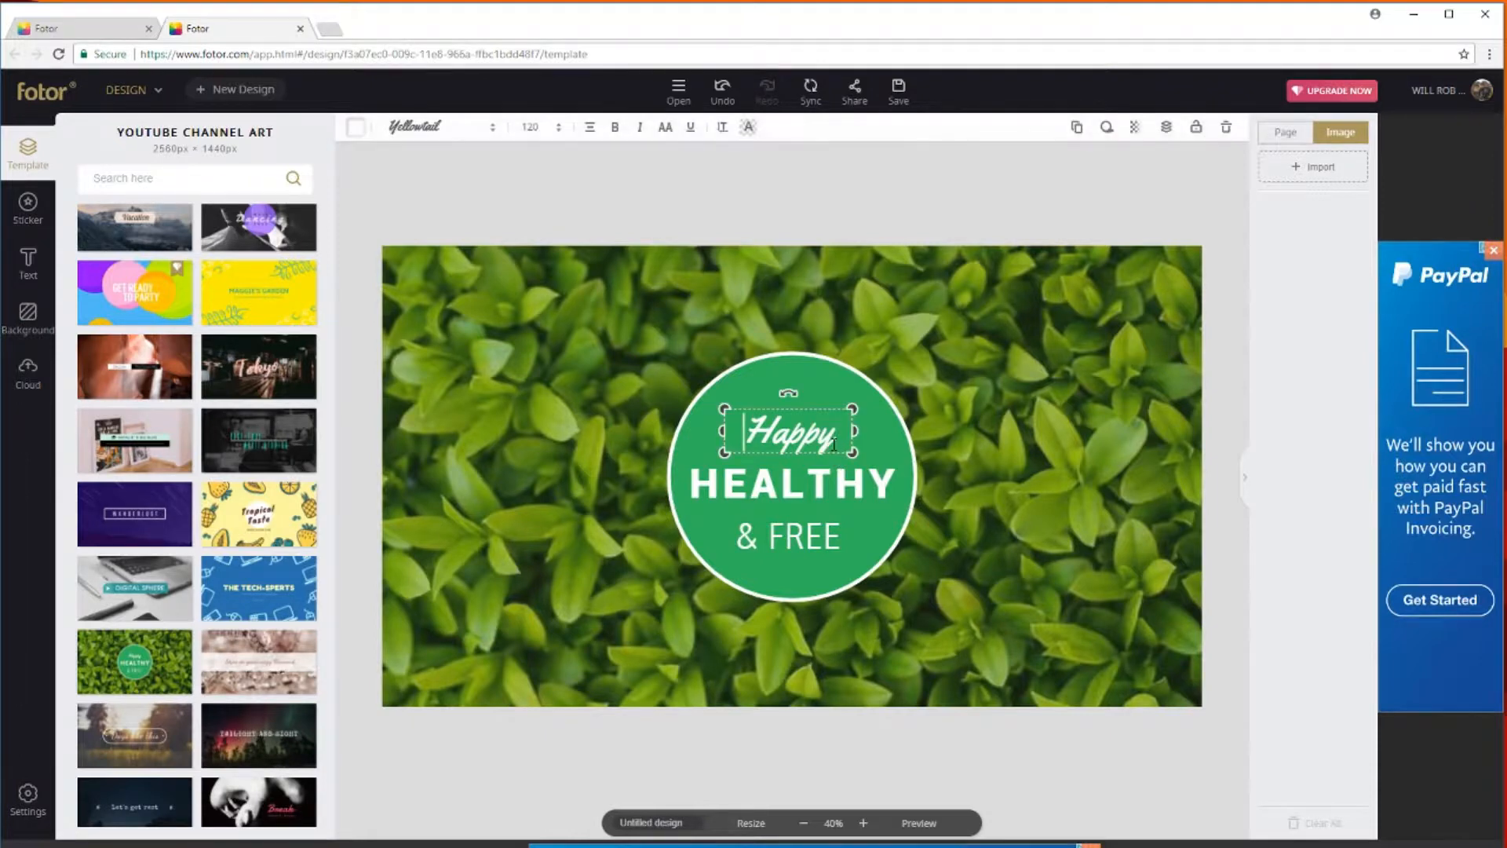
{"action": "left_click", "coordinate": [840, 438]}
{"action": "key", "text": "BackSpace"}
{"action": "key", "text": "BackSpace"}
{"action": "key", "text": "BackSpace"}
{"action": "key", "text": "BackSpace"}
{"action": "key", "text": "BackSpace"}
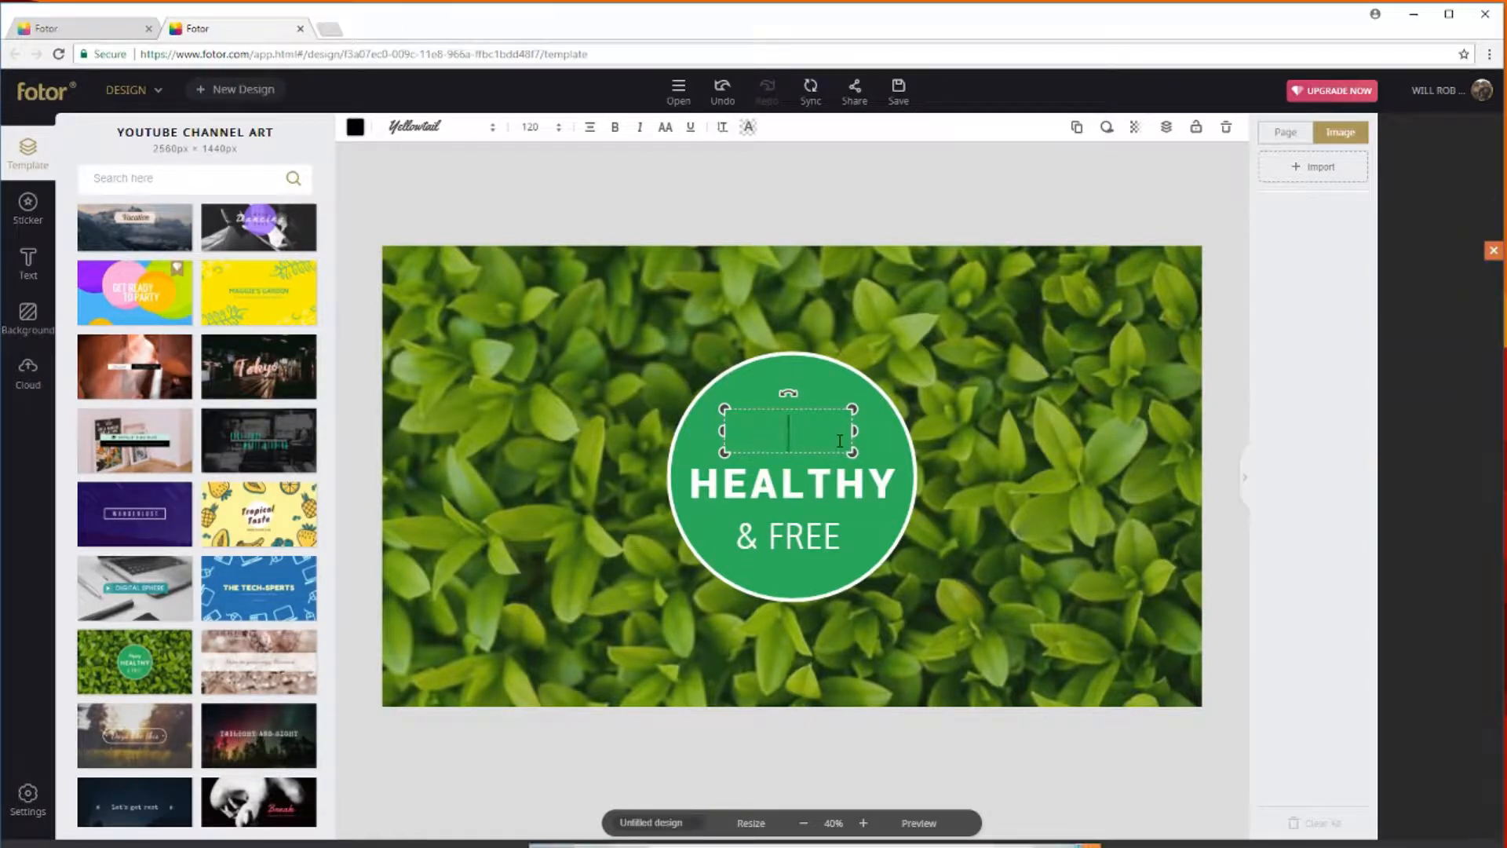
{"action": "type", "text": "You"}
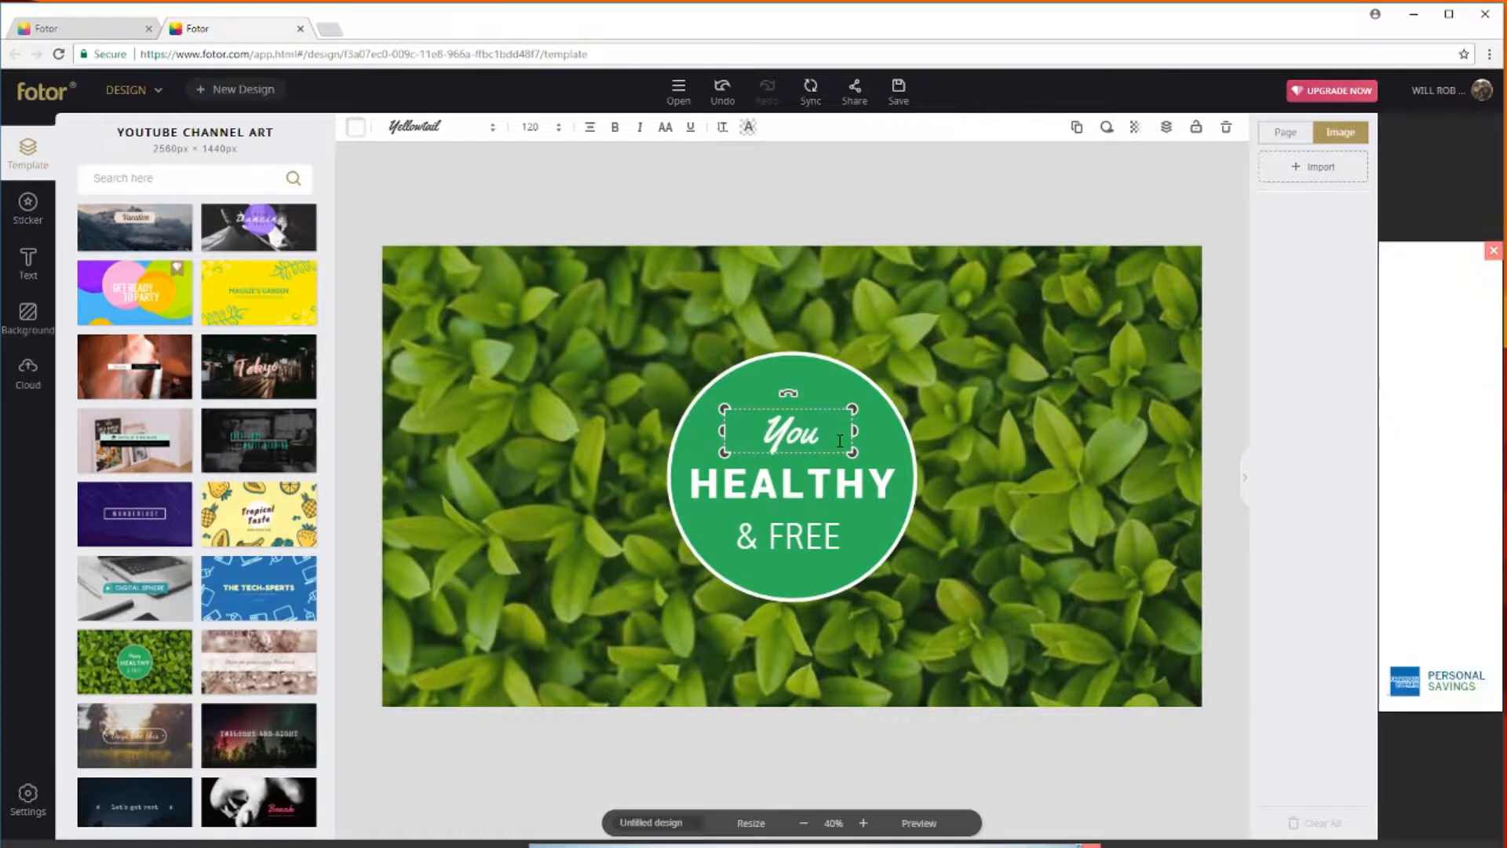
{"action": "type", "text": "tube"}
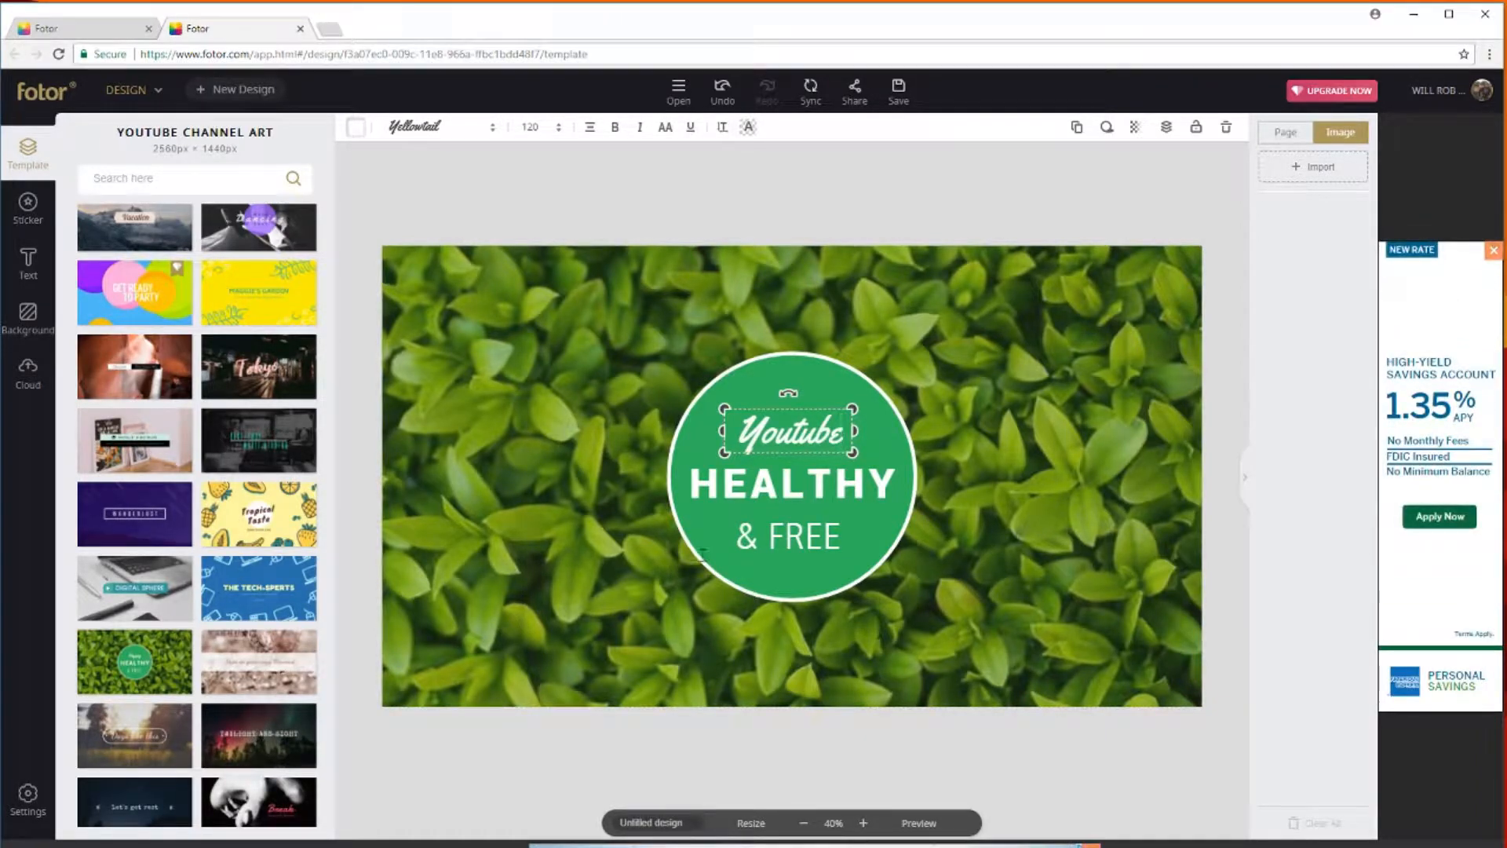
Replace the badge's "HEALTHY" text with "with"
{"action": "left_click", "coordinate": [897, 479]}
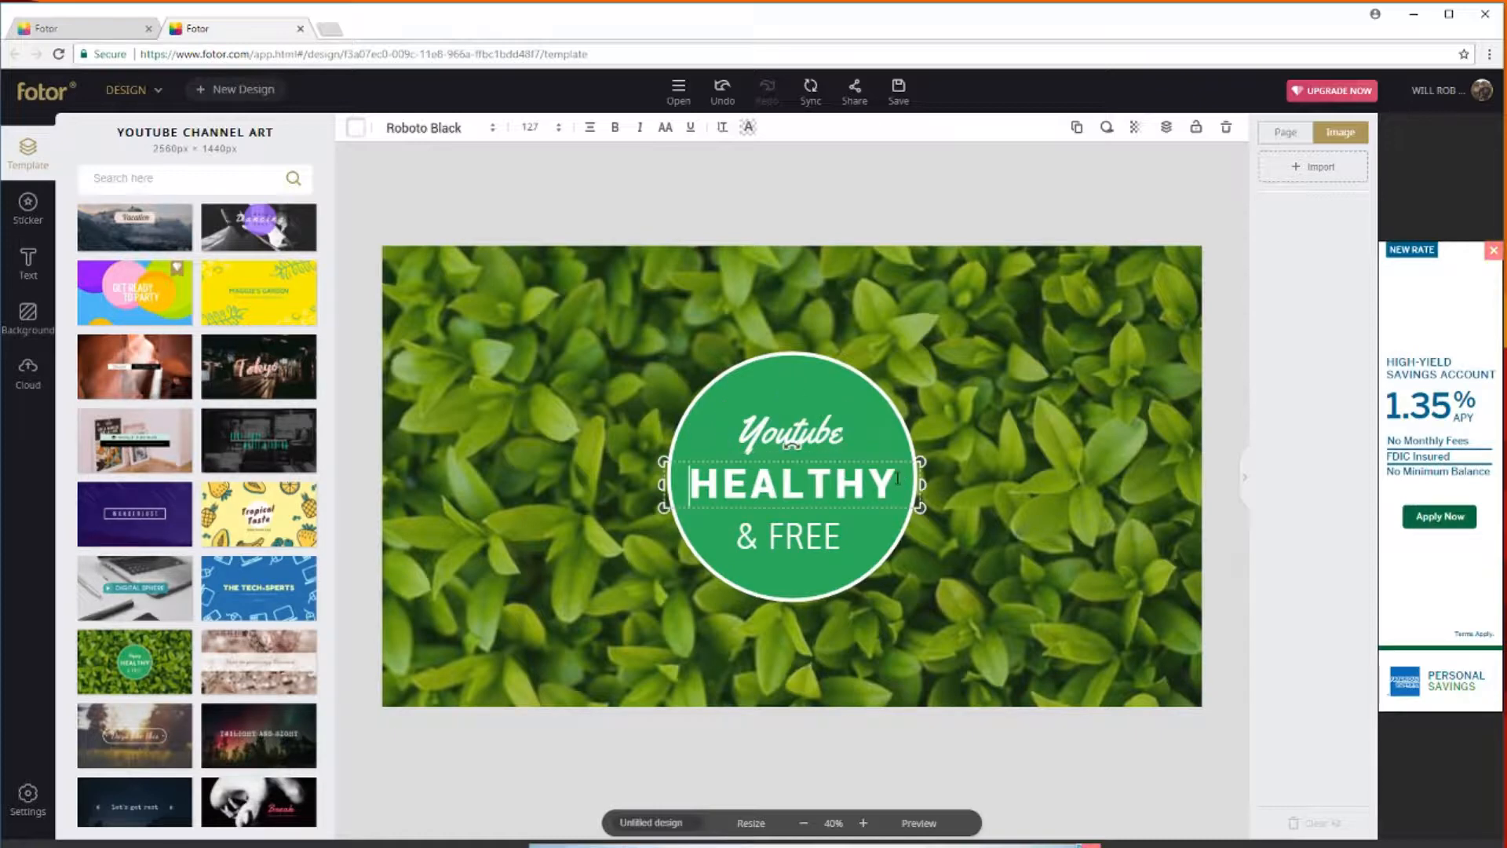
{"action": "left_click", "coordinate": [898, 483]}
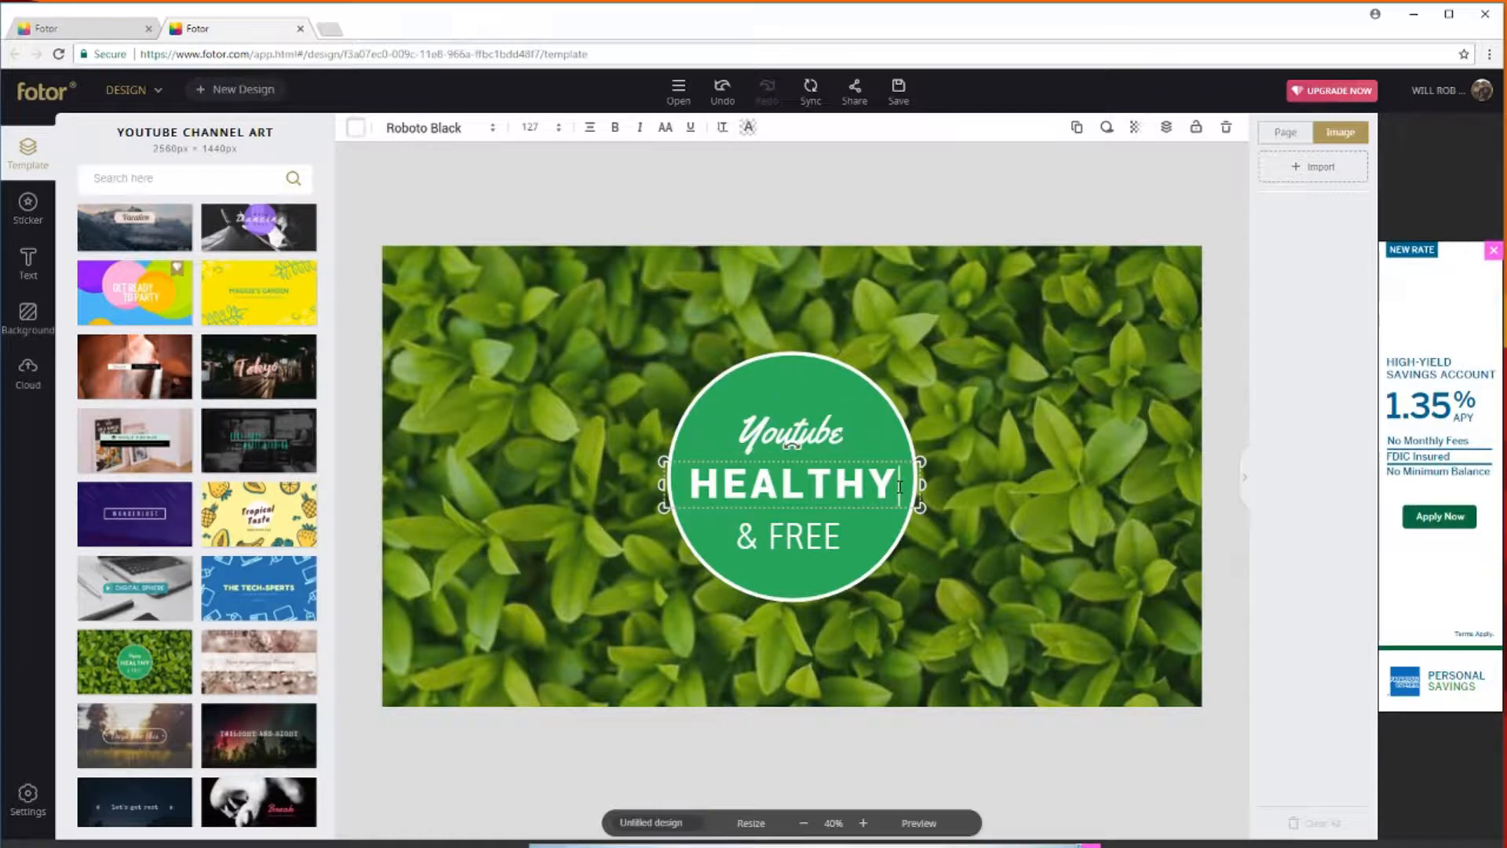
{"action": "key", "text": "BackSpace"}
{"action": "key", "text": "BackSpace"}
{"action": "key", "text": "BackSpace"}
{"action": "key", "text": "BackSpace"}
{"action": "key", "text": "BackSpace"}
{"action": "key", "text": "BackSpace"}
{"action": "key", "text": "BackSpace"}
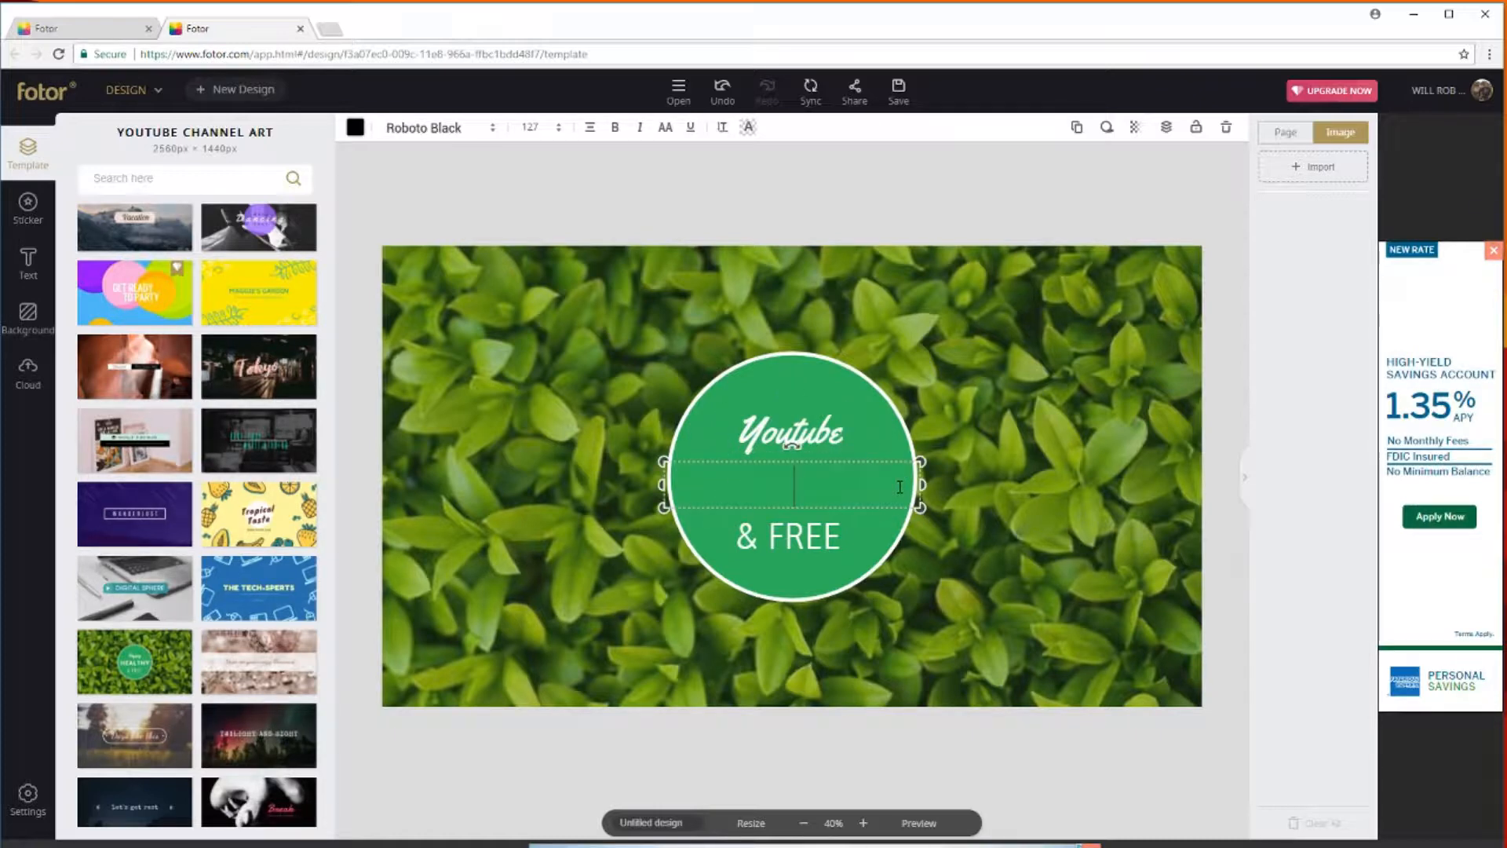
{"action": "type", "text": "with"}
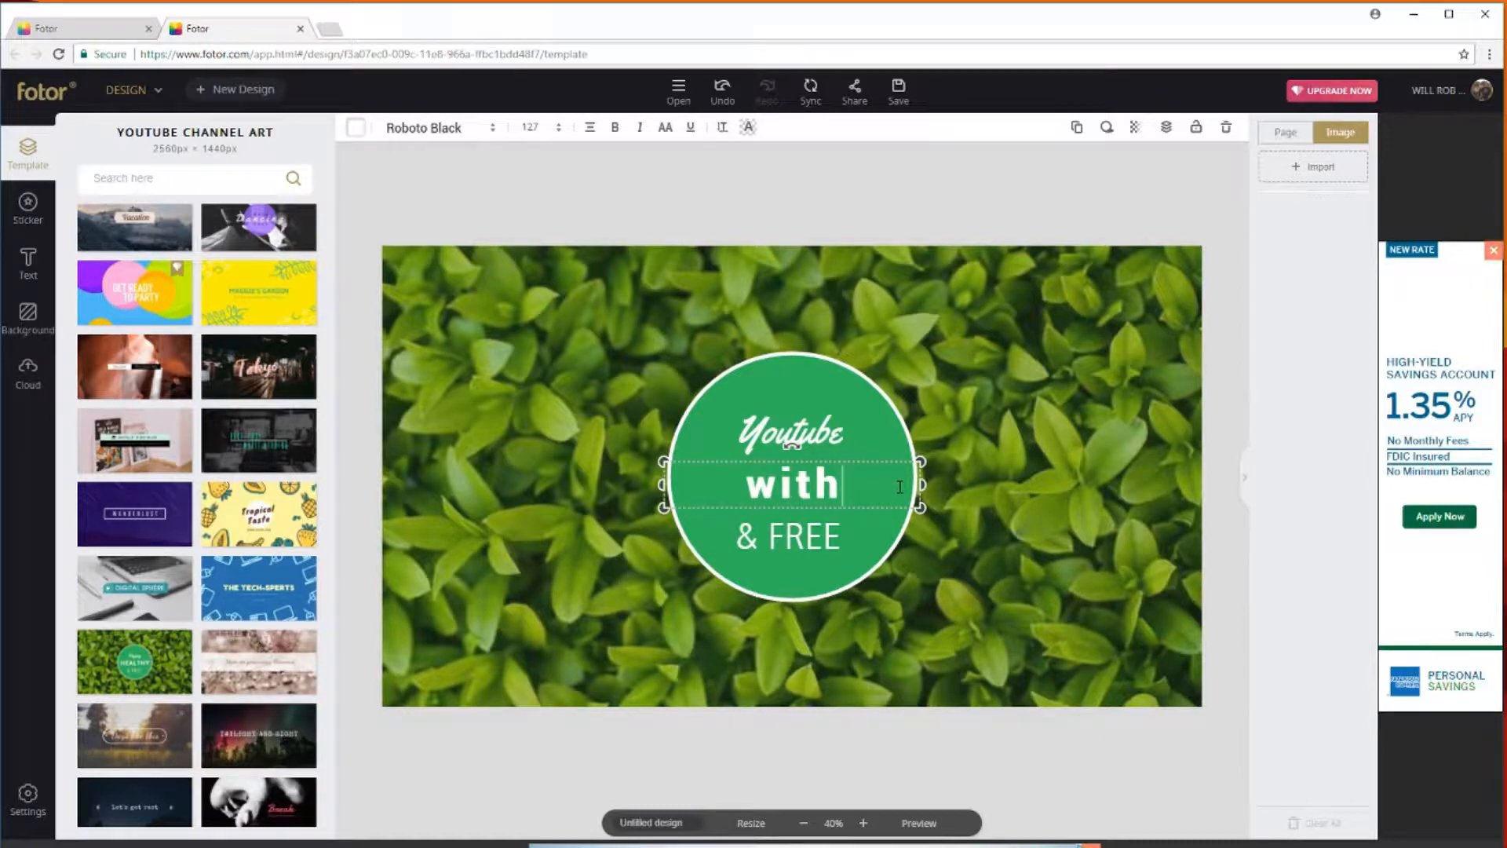
Replace the badge's "& FREE" text with the channel owner's name
{"action": "left_click", "coordinate": [858, 537]}
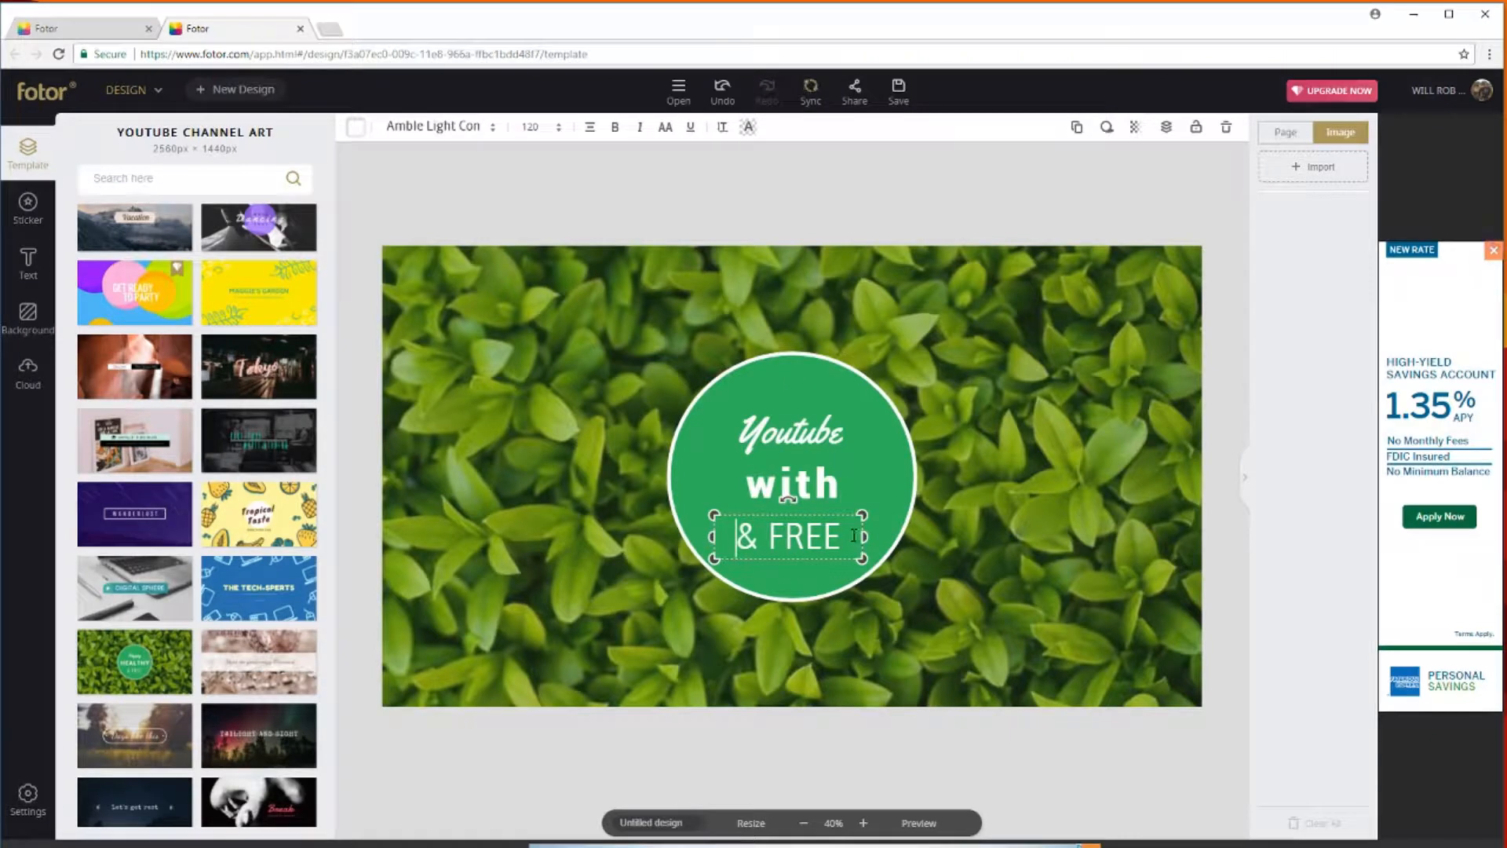
{"action": "left_click", "coordinate": [850, 537]}
{"action": "key", "text": "BackSpace"}
{"action": "key", "text": "BackSpace"}
{"action": "key", "text": "BackSpace"}
{"action": "key", "text": "BackSpace"}
{"action": "key", "text": "BackSpace"}
{"action": "key", "text": "BackSpace"}
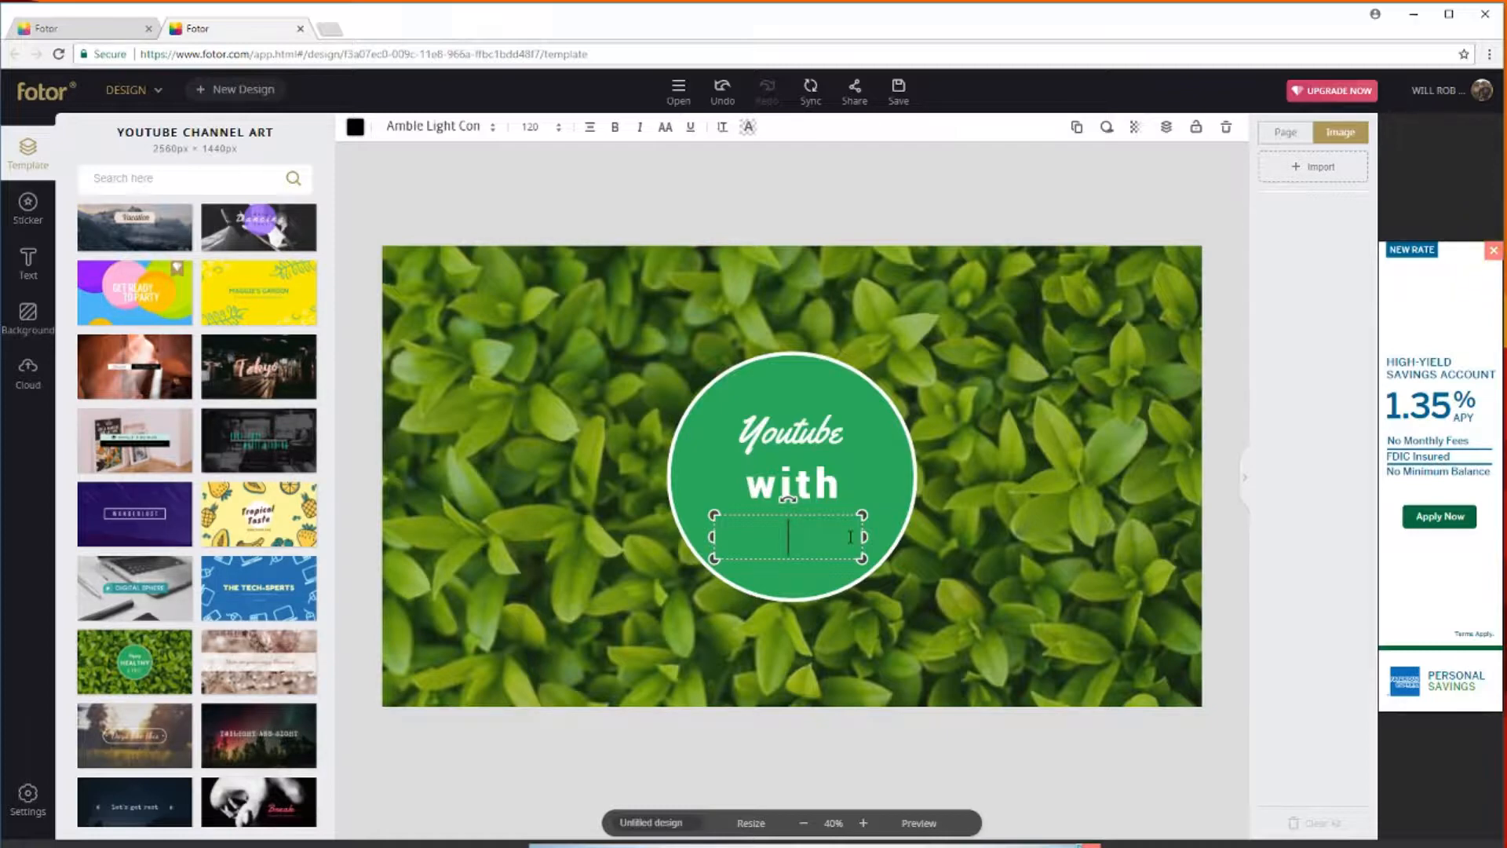
{"action": "type", "text": "WilRob"}
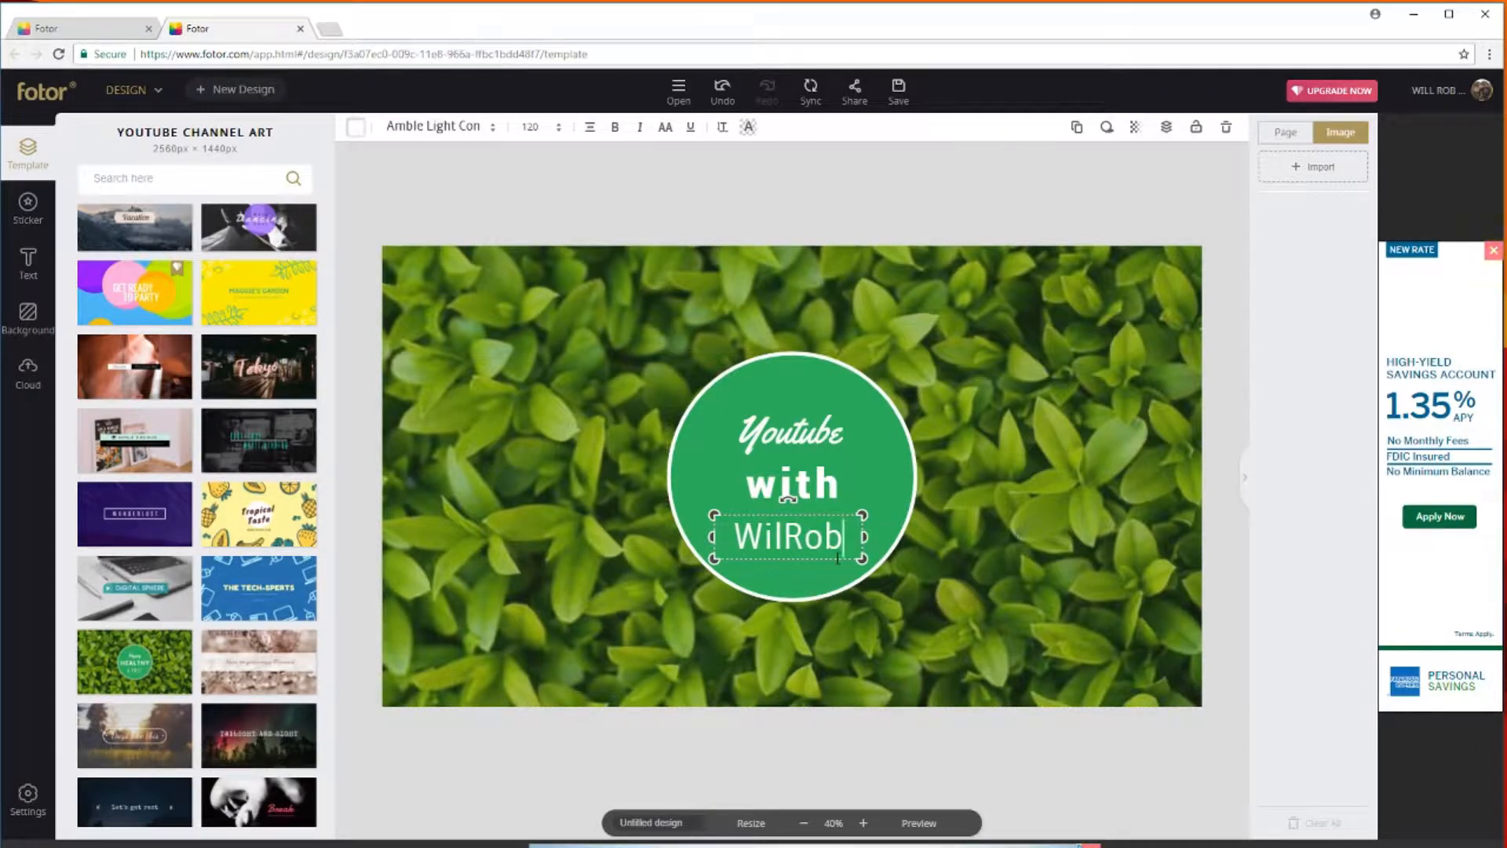
Try Bukhari Script on the channel owner's name in the badge and settle on the Folks Heavy font
{"action": "left_click", "coordinate": [493, 127]}
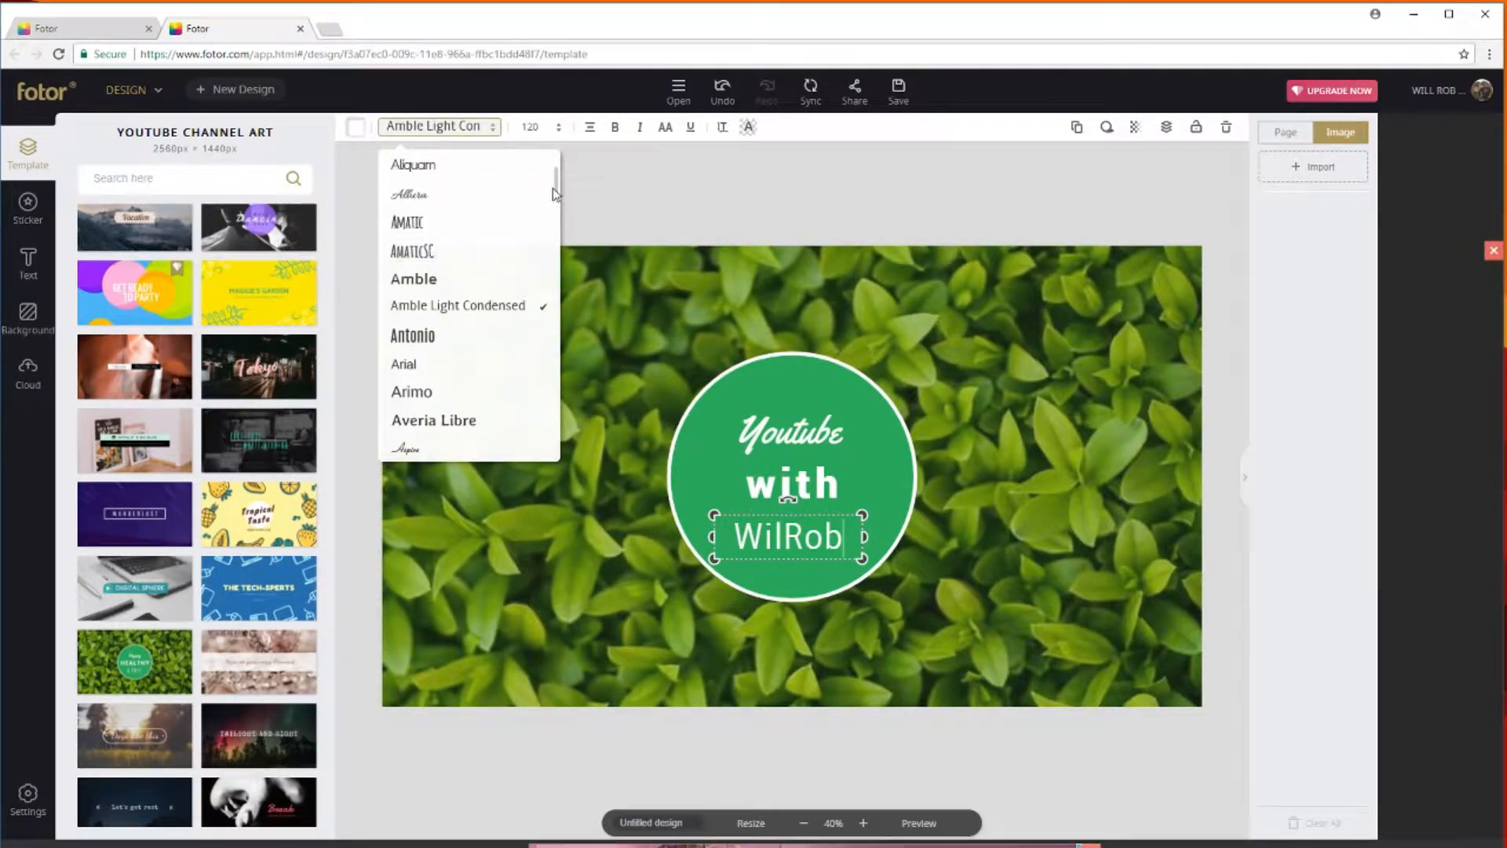
{"action": "left_click_drag", "start_coordinate": [555, 193], "coordinate": [550, 222]}
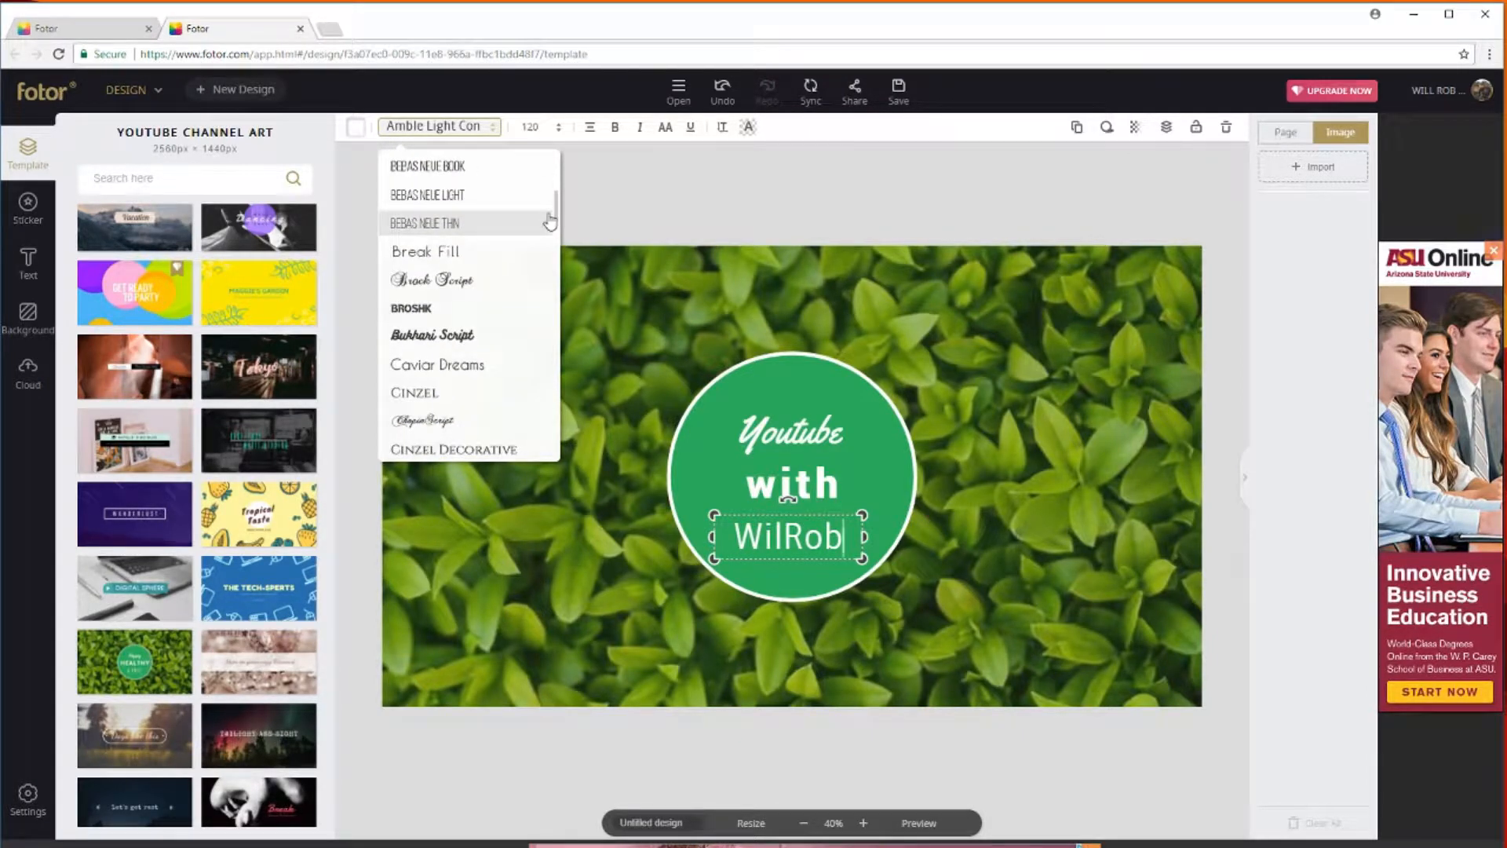
{"action": "left_click", "coordinate": [444, 337]}
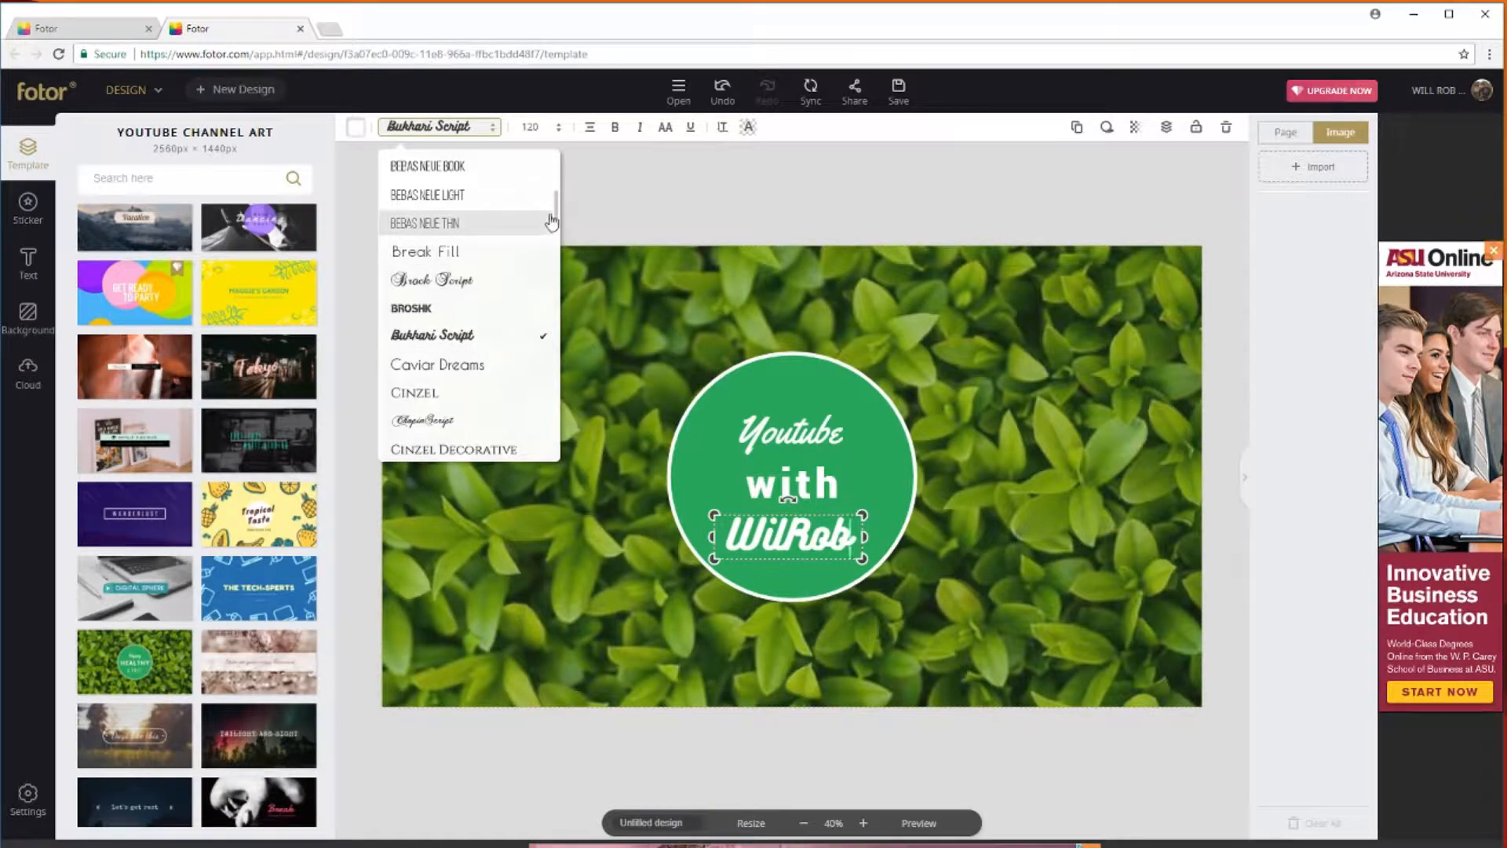
{"action": "left_click_drag", "start_coordinate": [551, 215], "coordinate": [556, 251]}
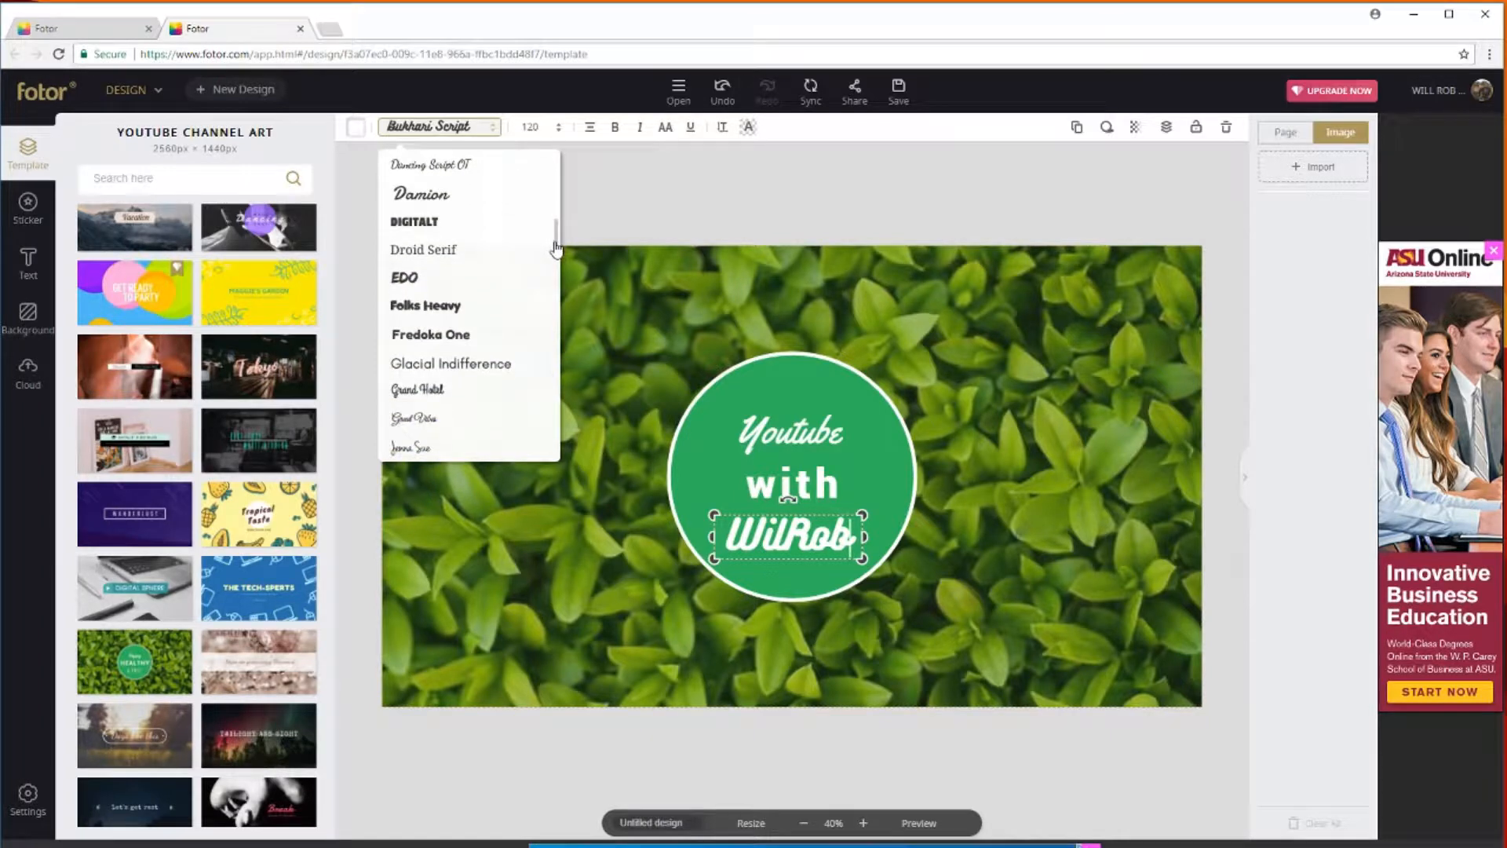
{"action": "left_click", "coordinate": [447, 310]}
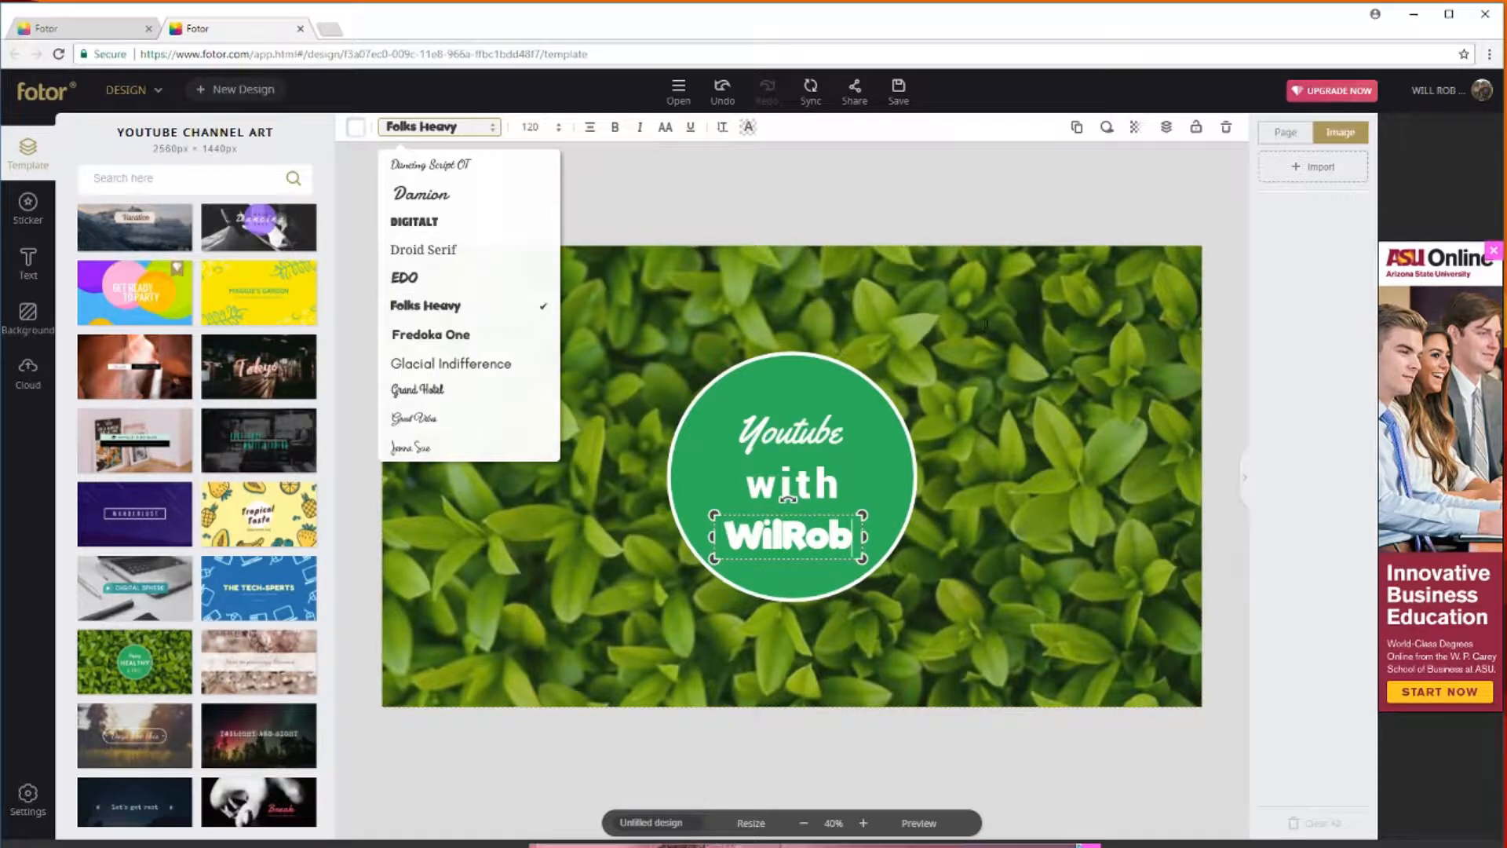
Try a font size of 12 on the badge's "with" text and undo it
{"action": "left_click", "coordinate": [841, 485]}
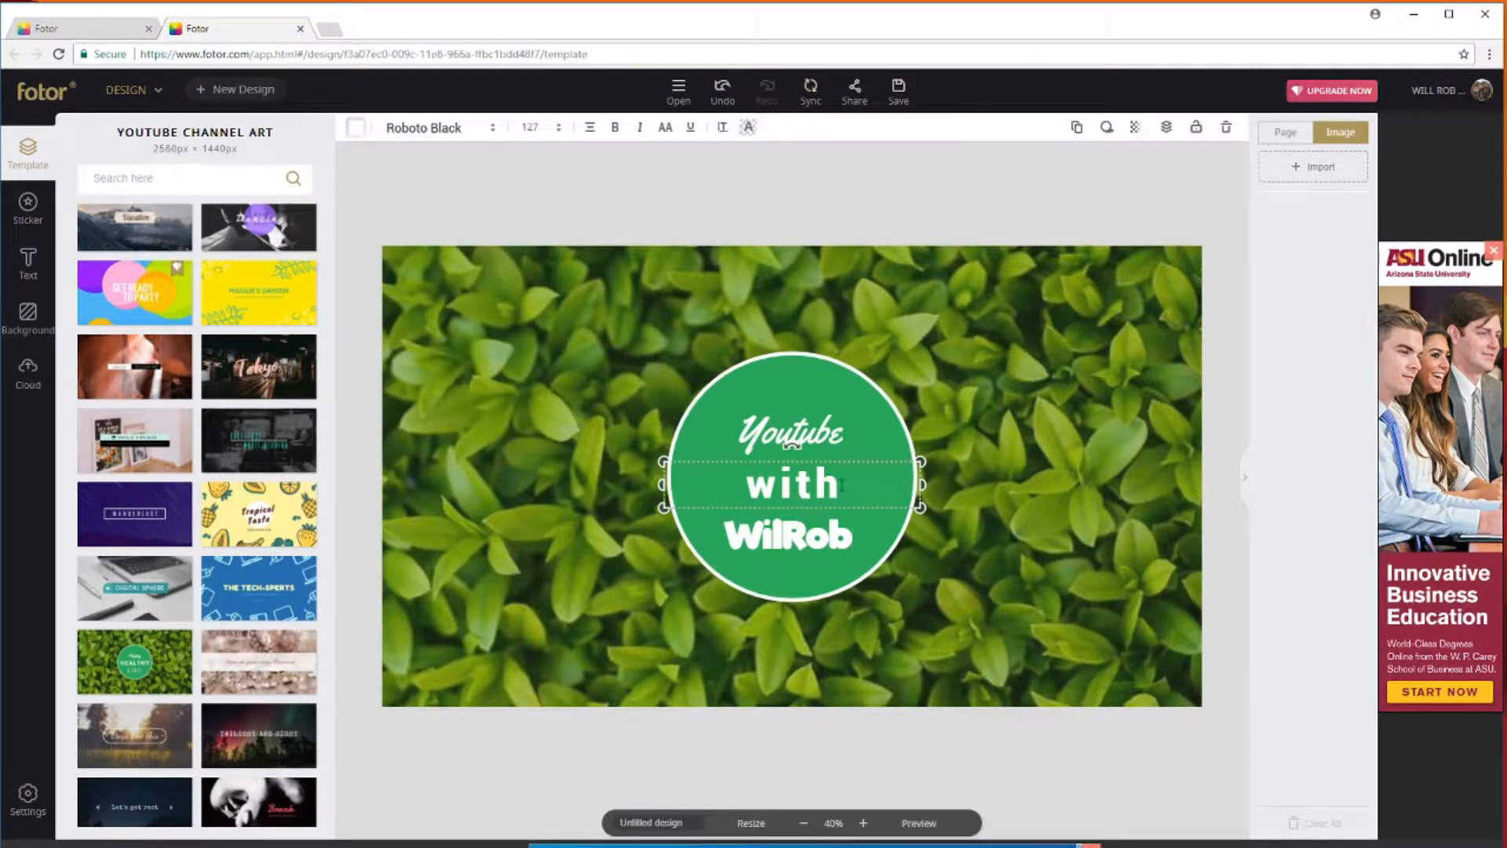
{"action": "left_click_drag", "start_coordinate": [779, 485], "coordinate": [756, 484]}
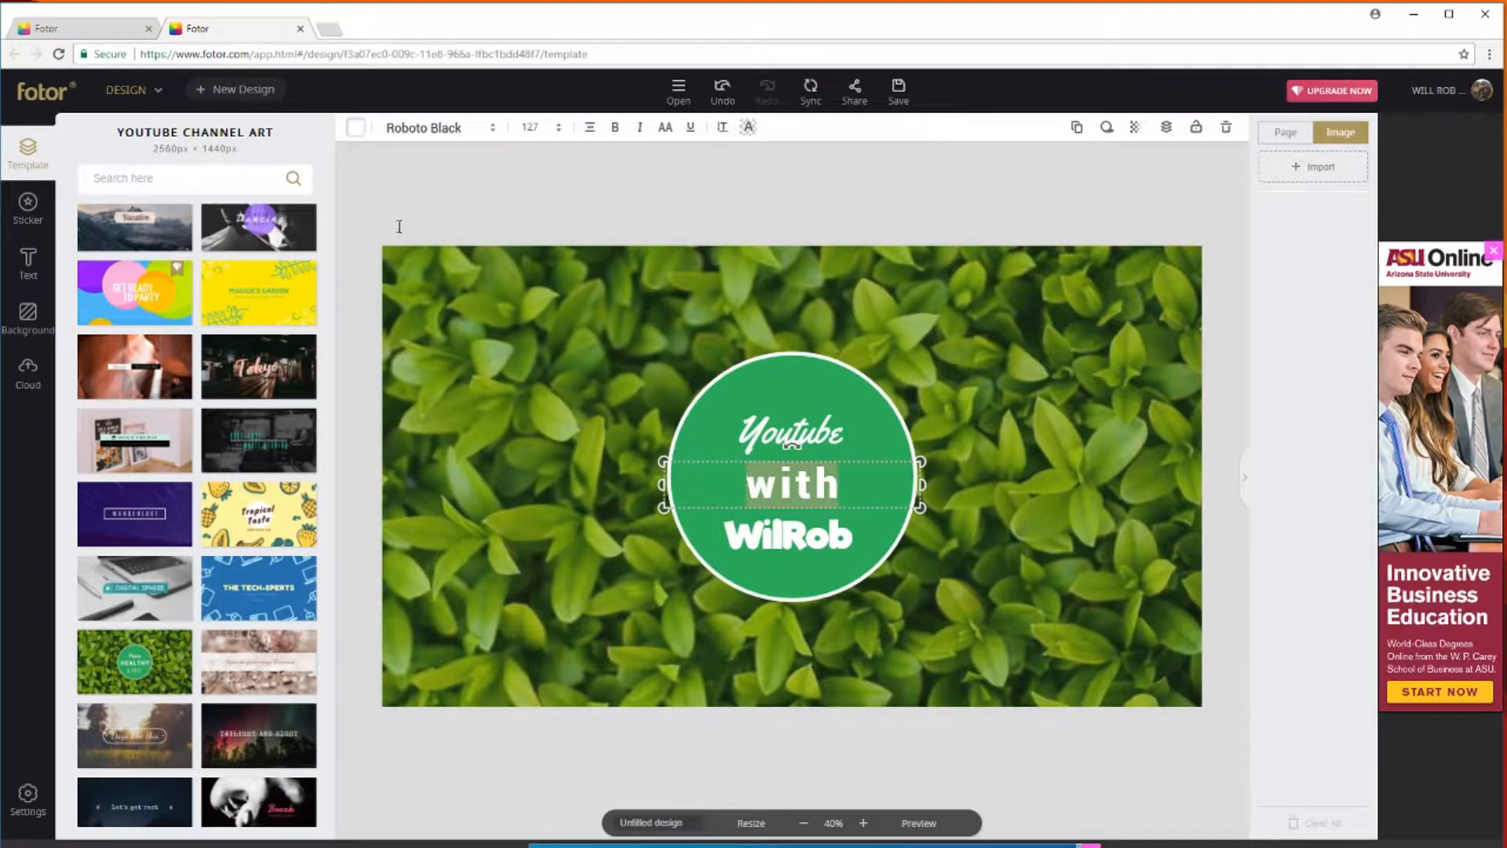
{"action": "left_click", "coordinate": [558, 135]}
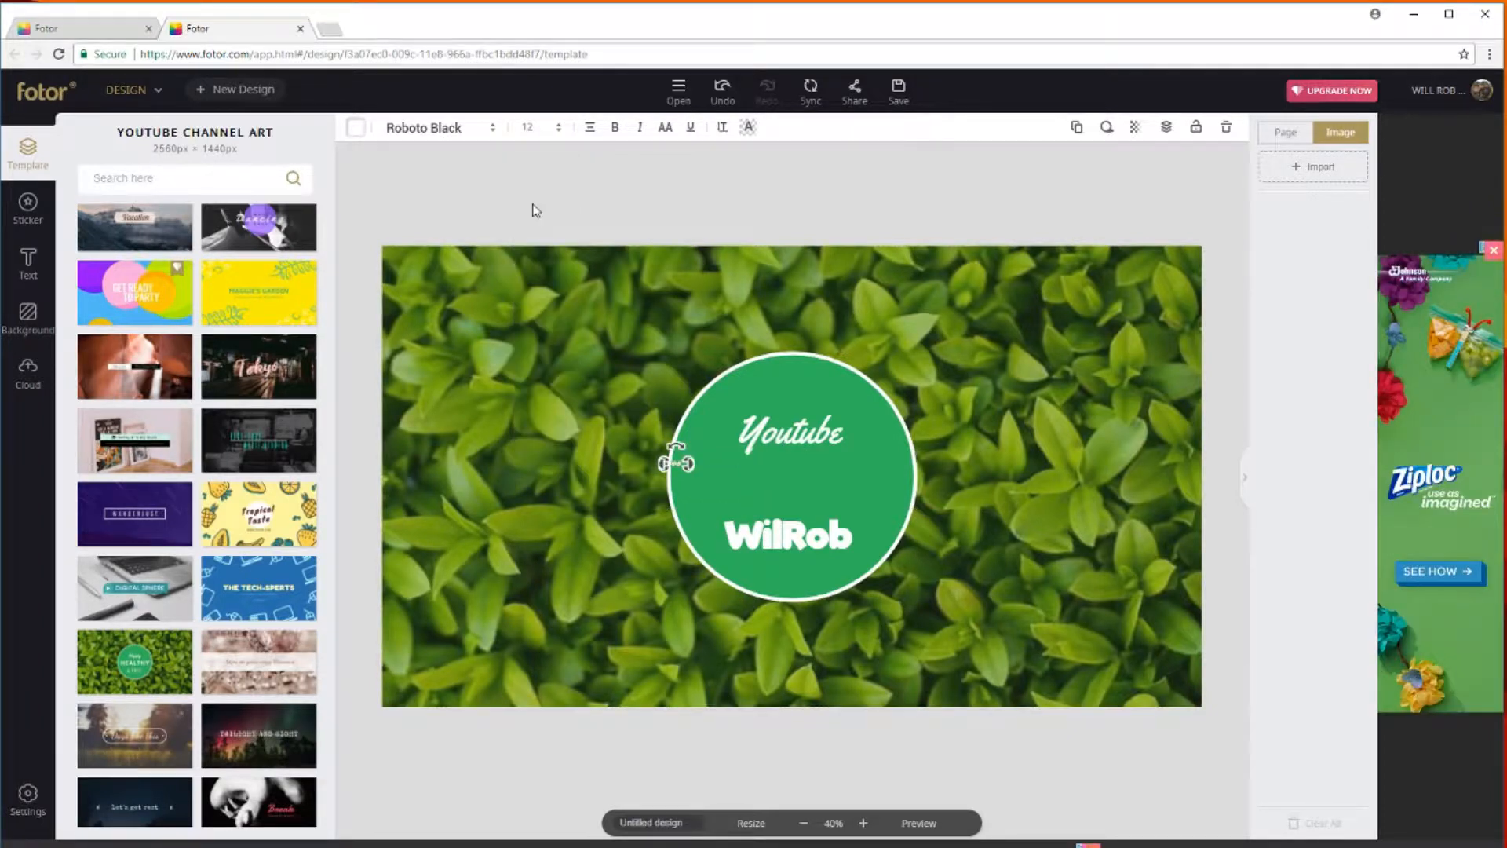
{"action": "left_click", "coordinate": [723, 97]}
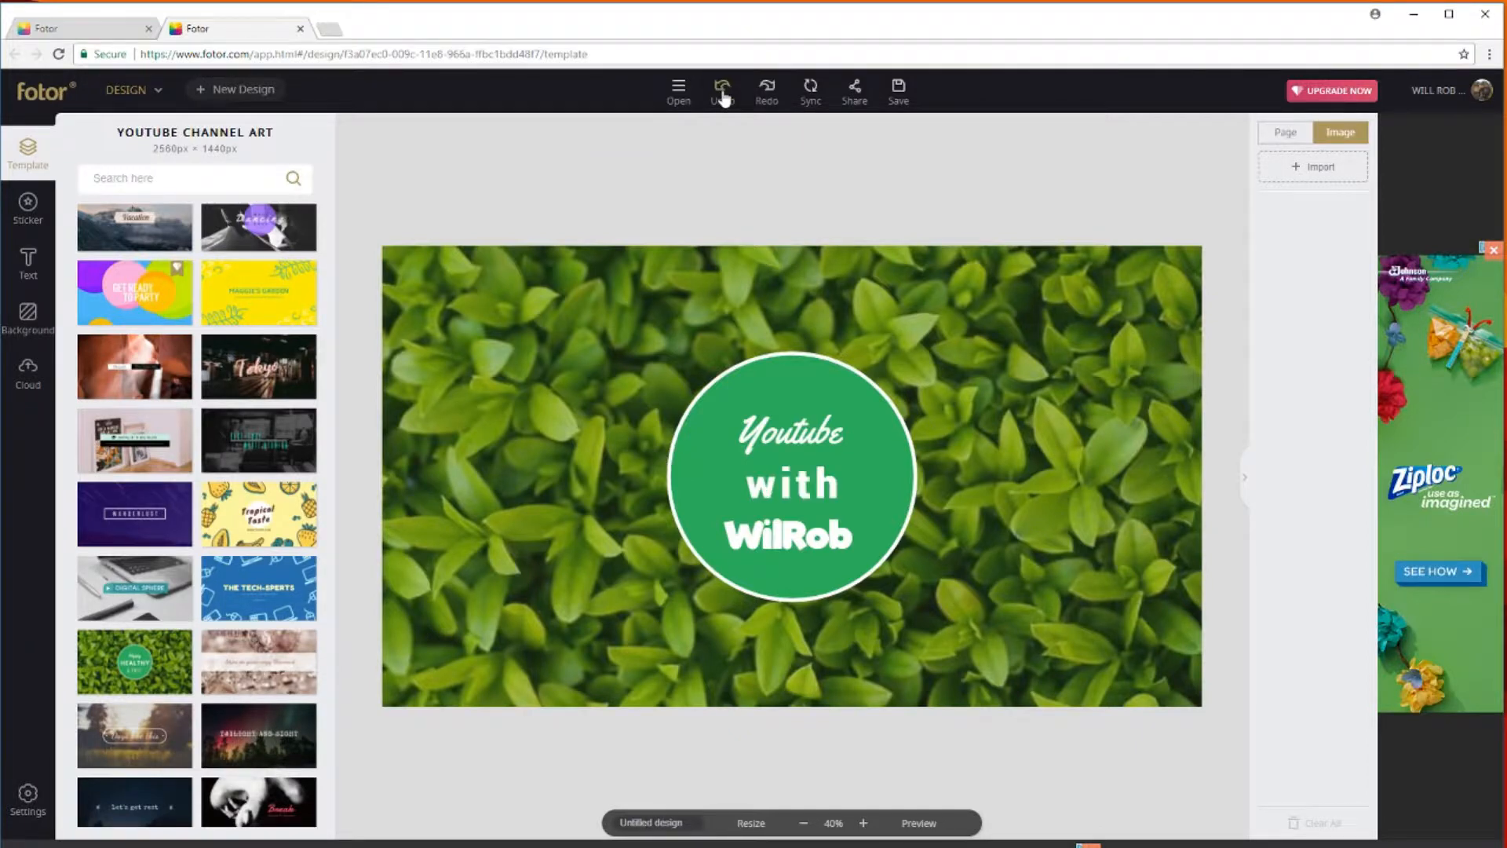
Try Rapscallion on the badge's "with" text and settle on the Rock Salt font
{"action": "left_click", "coordinate": [853, 485]}
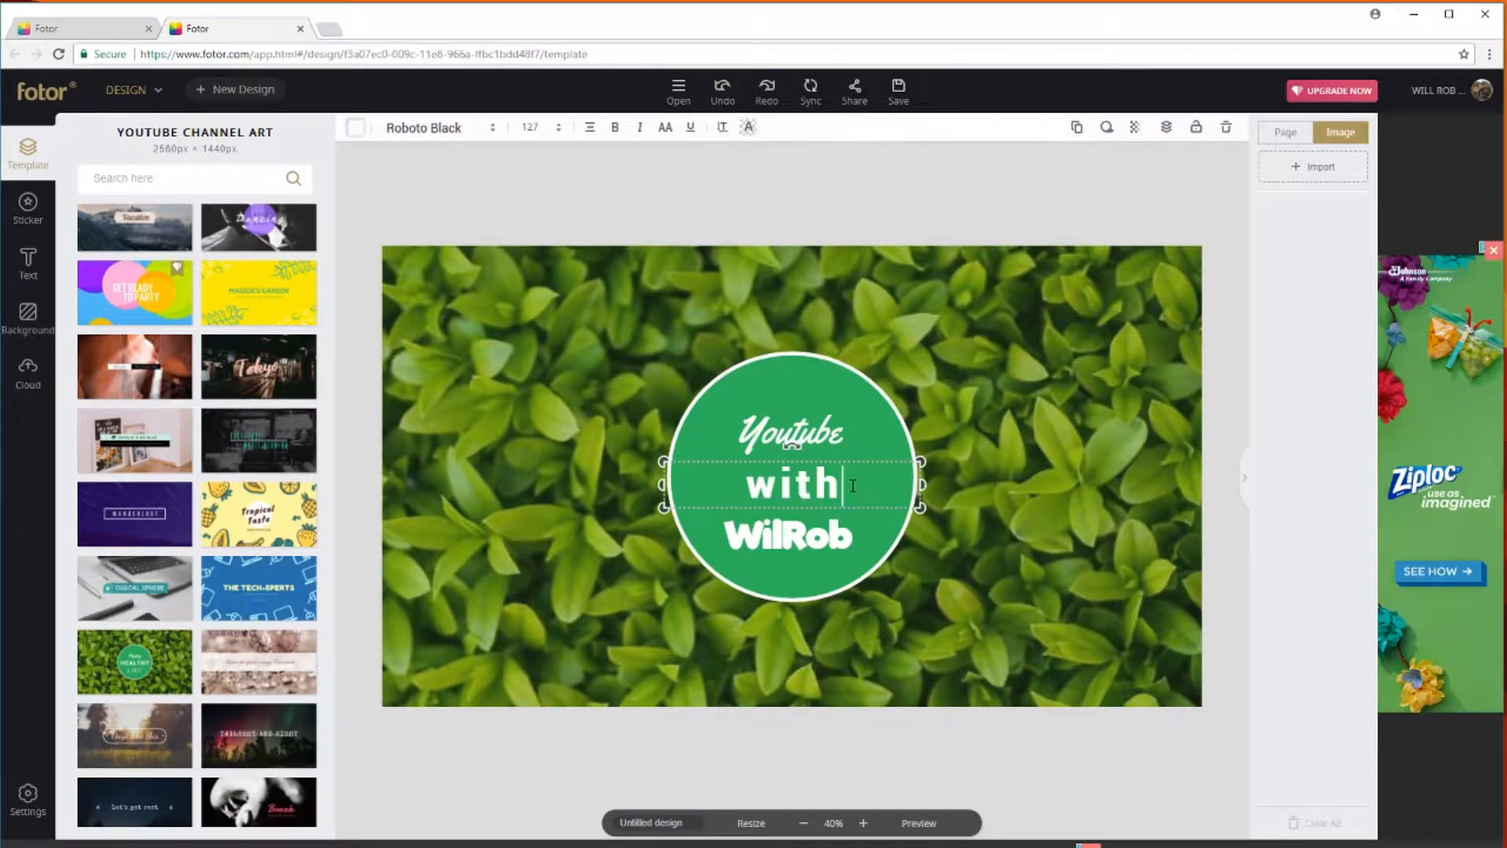
{"action": "left_click", "coordinate": [493, 129]}
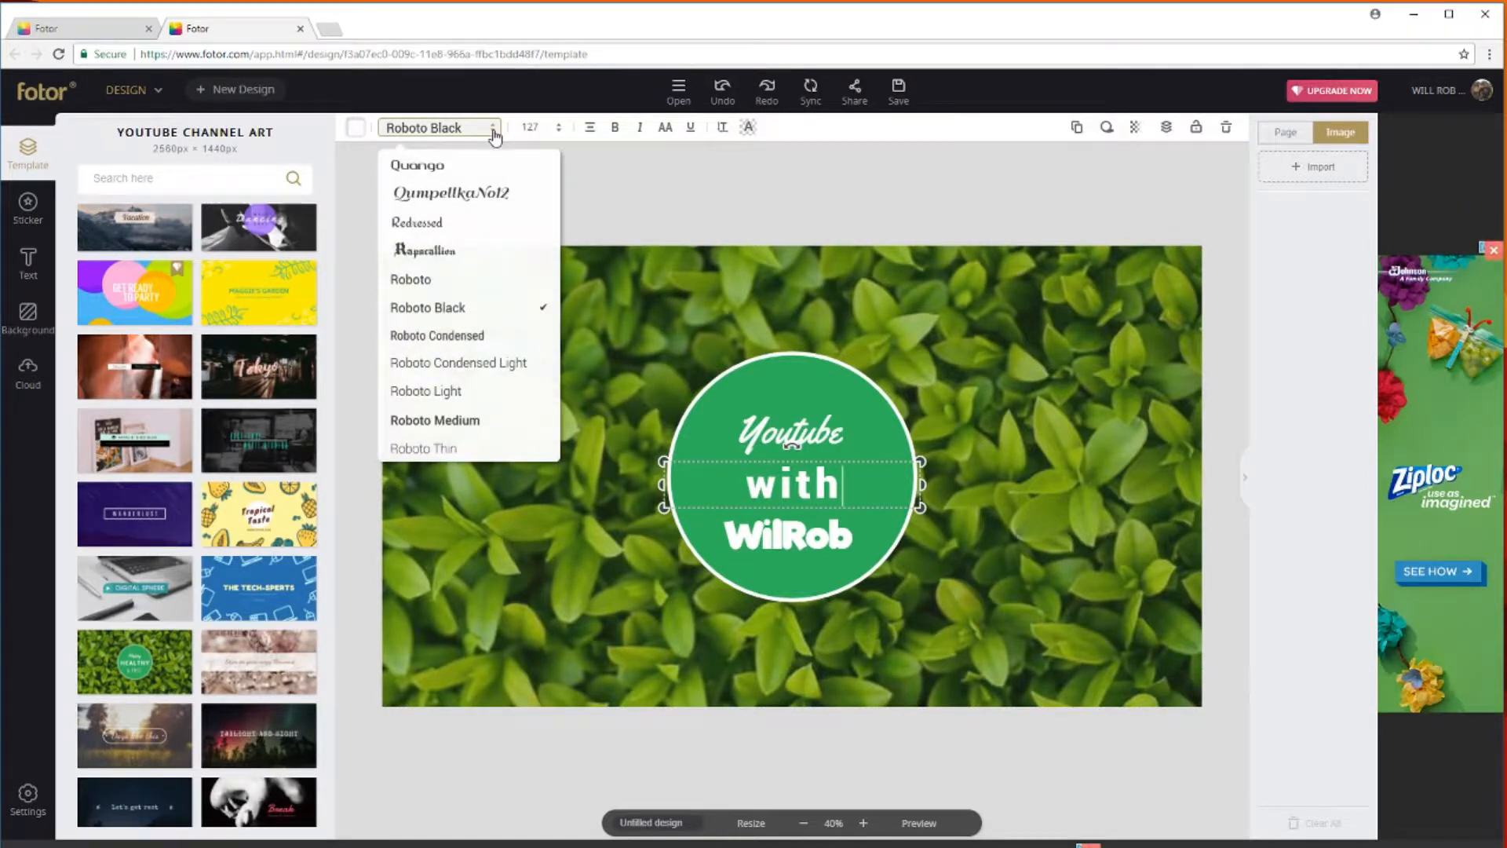
{"action": "left_click", "coordinate": [447, 253]}
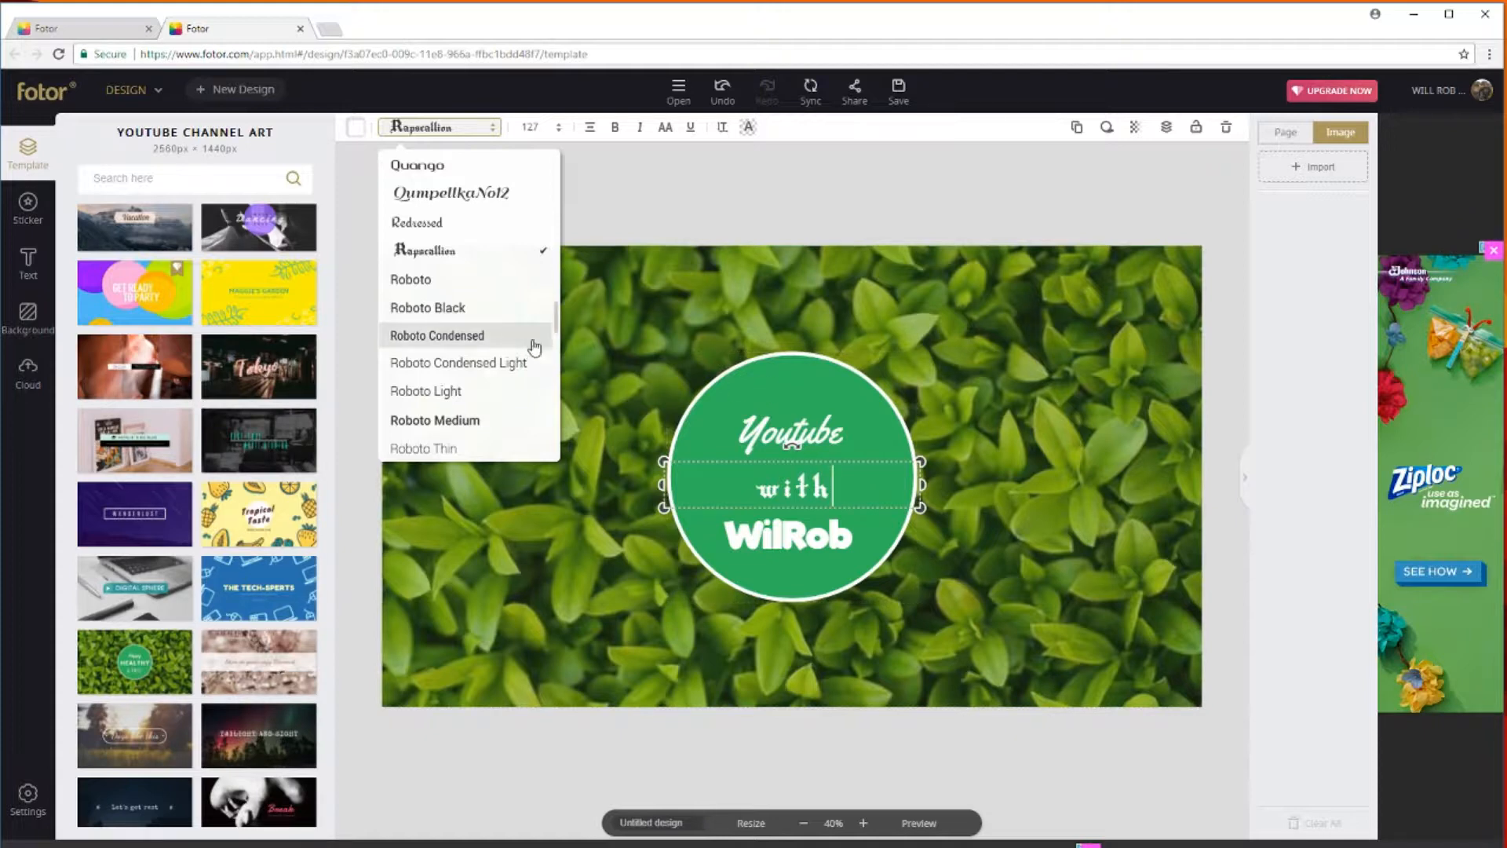
{"action": "left_click_drag", "start_coordinate": [557, 334], "coordinate": [557, 353]}
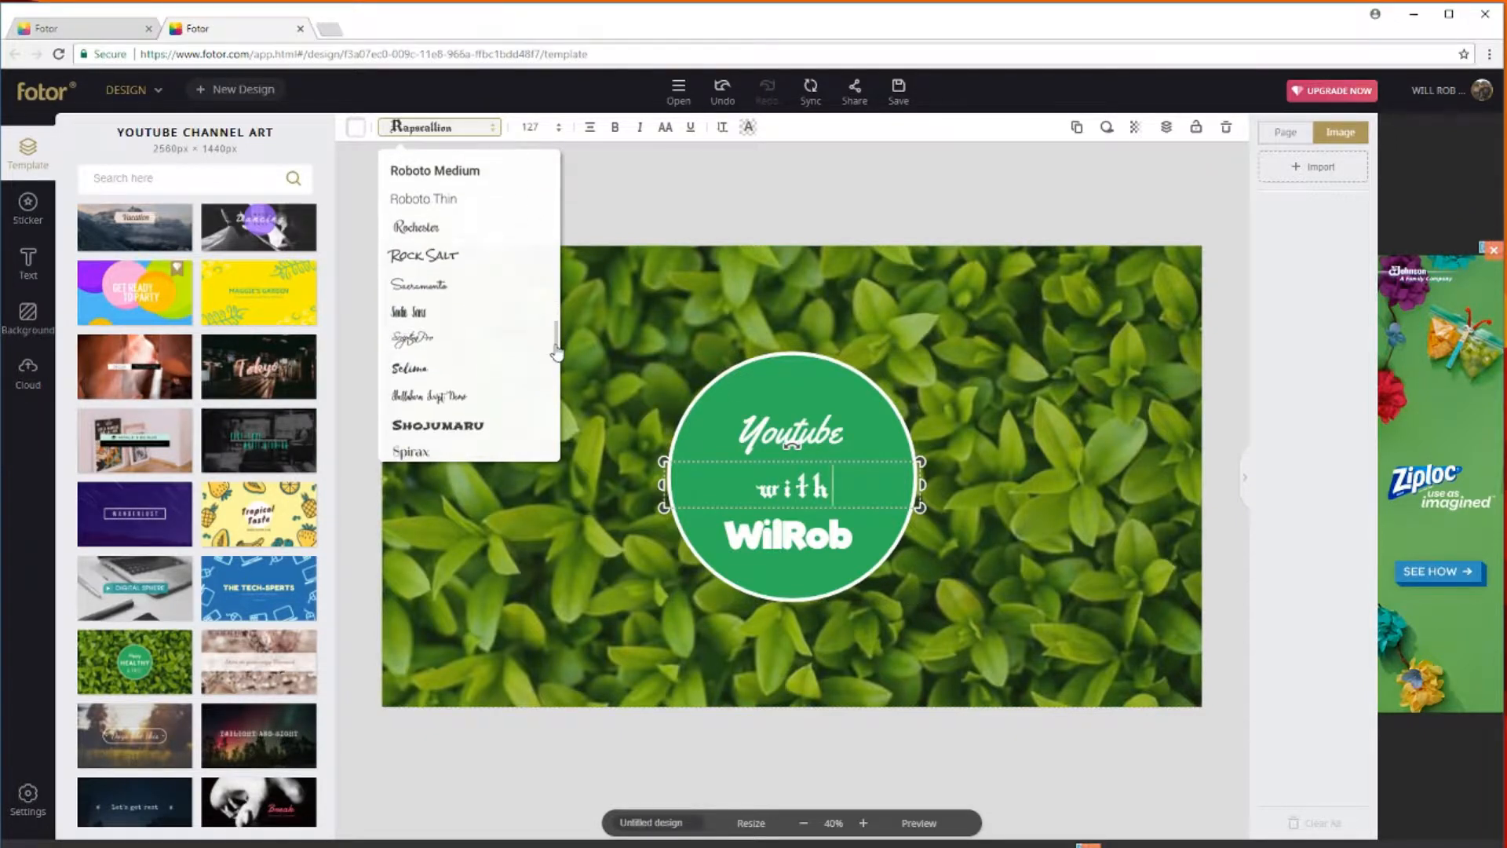
{"action": "left_click", "coordinate": [418, 259]}
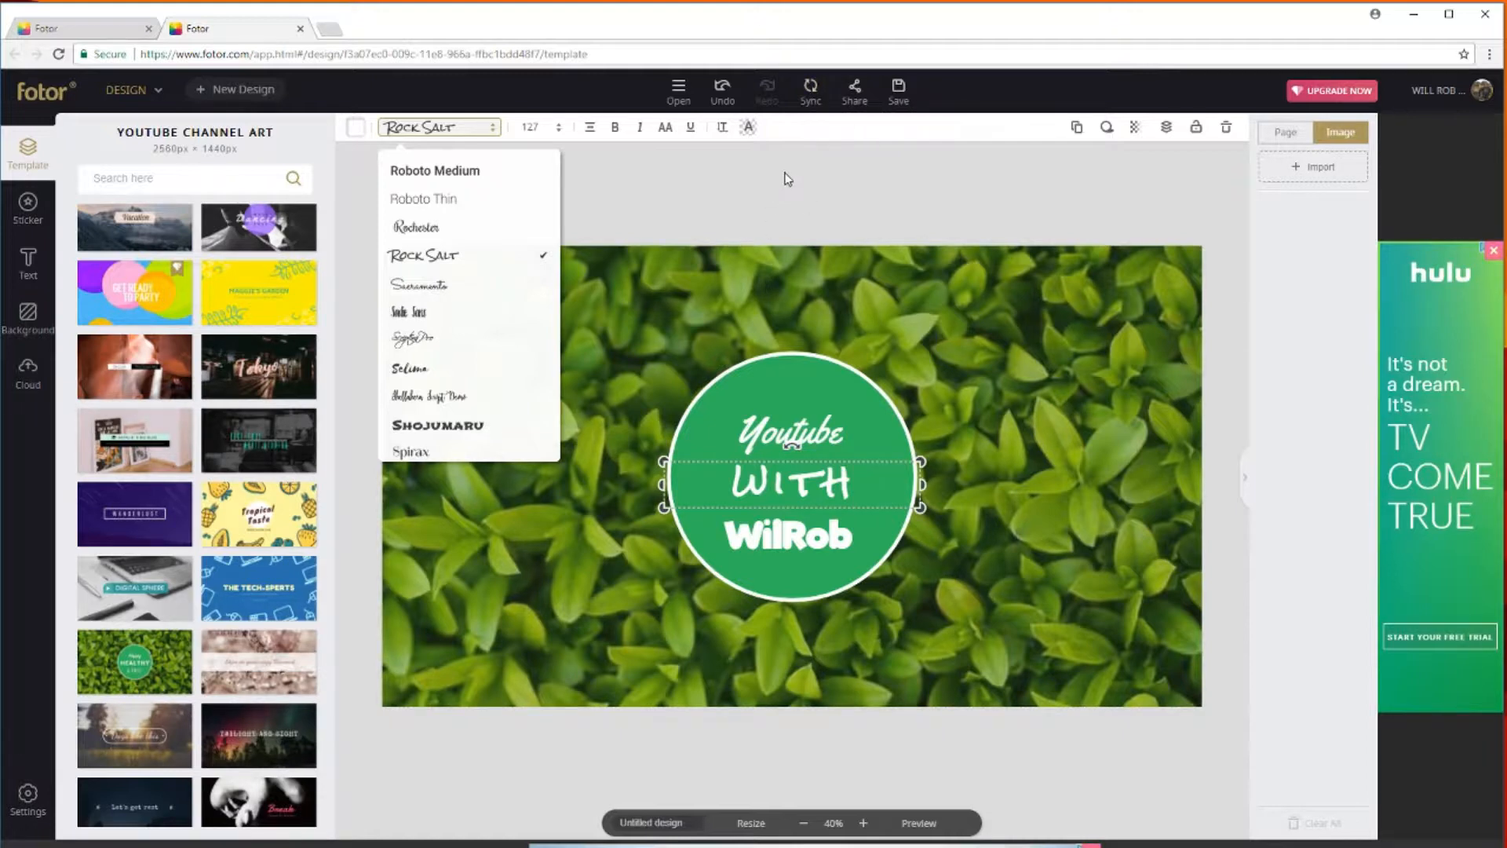
Open the save options for the finished design and name the file Youtube Artwork
{"action": "left_click", "coordinate": [811, 93]}
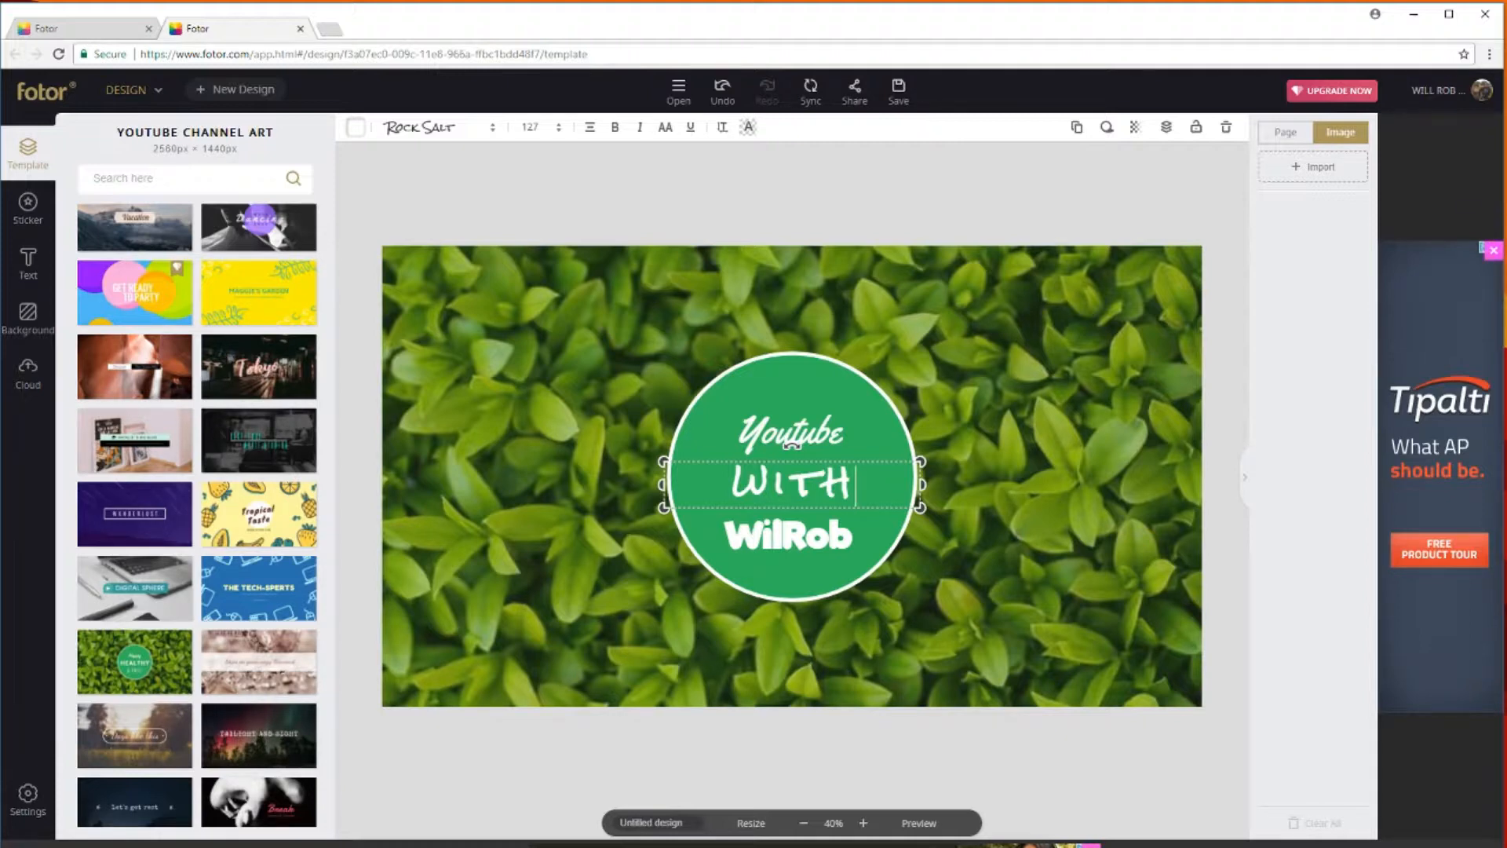
{"action": "left_click", "coordinate": [900, 90]}
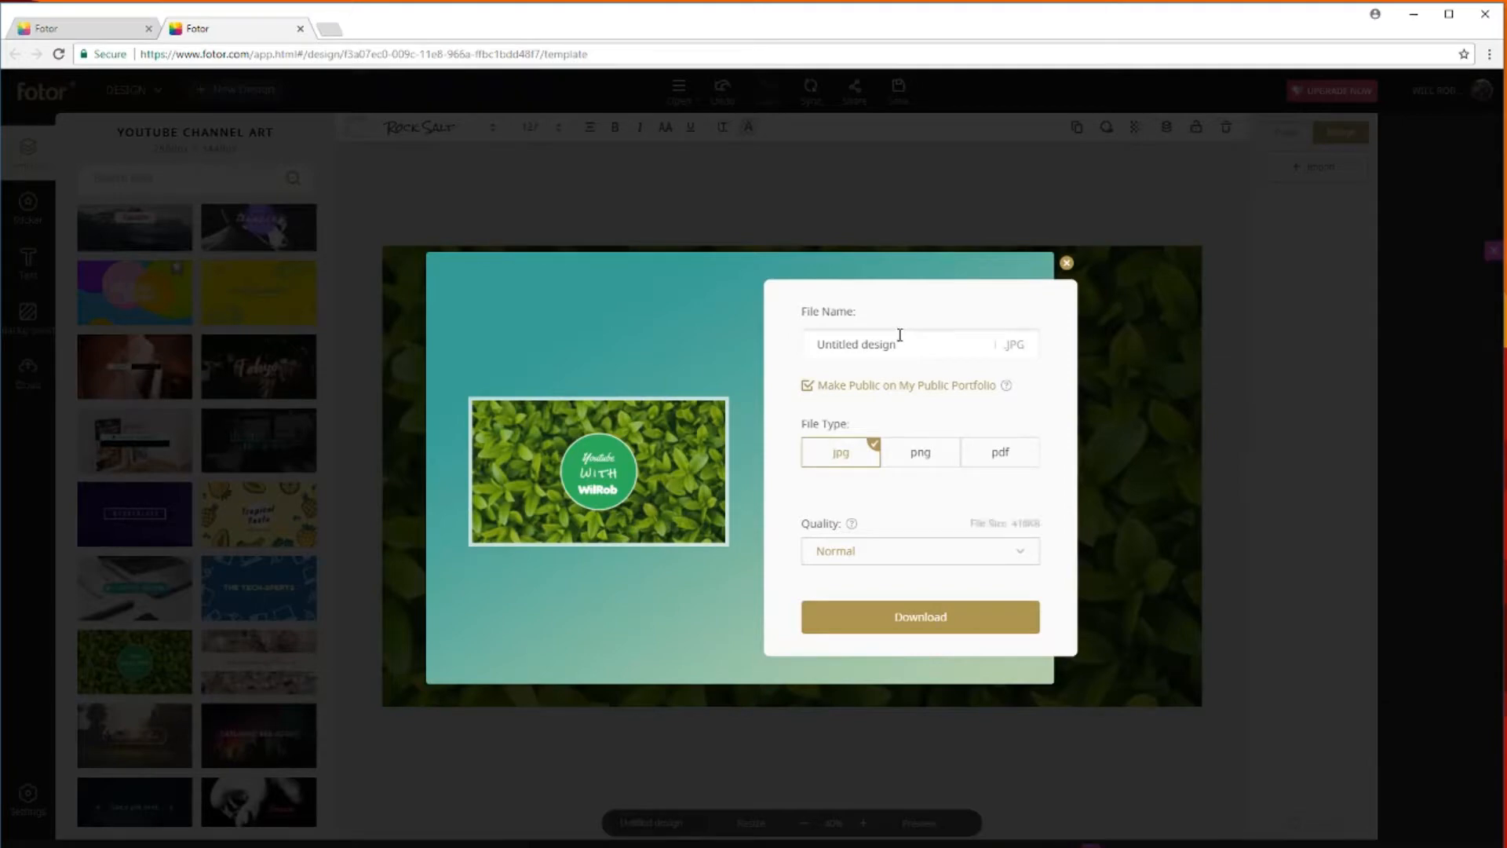
{"action": "left_click_drag", "start_coordinate": [908, 344], "coordinate": [935, 326]}
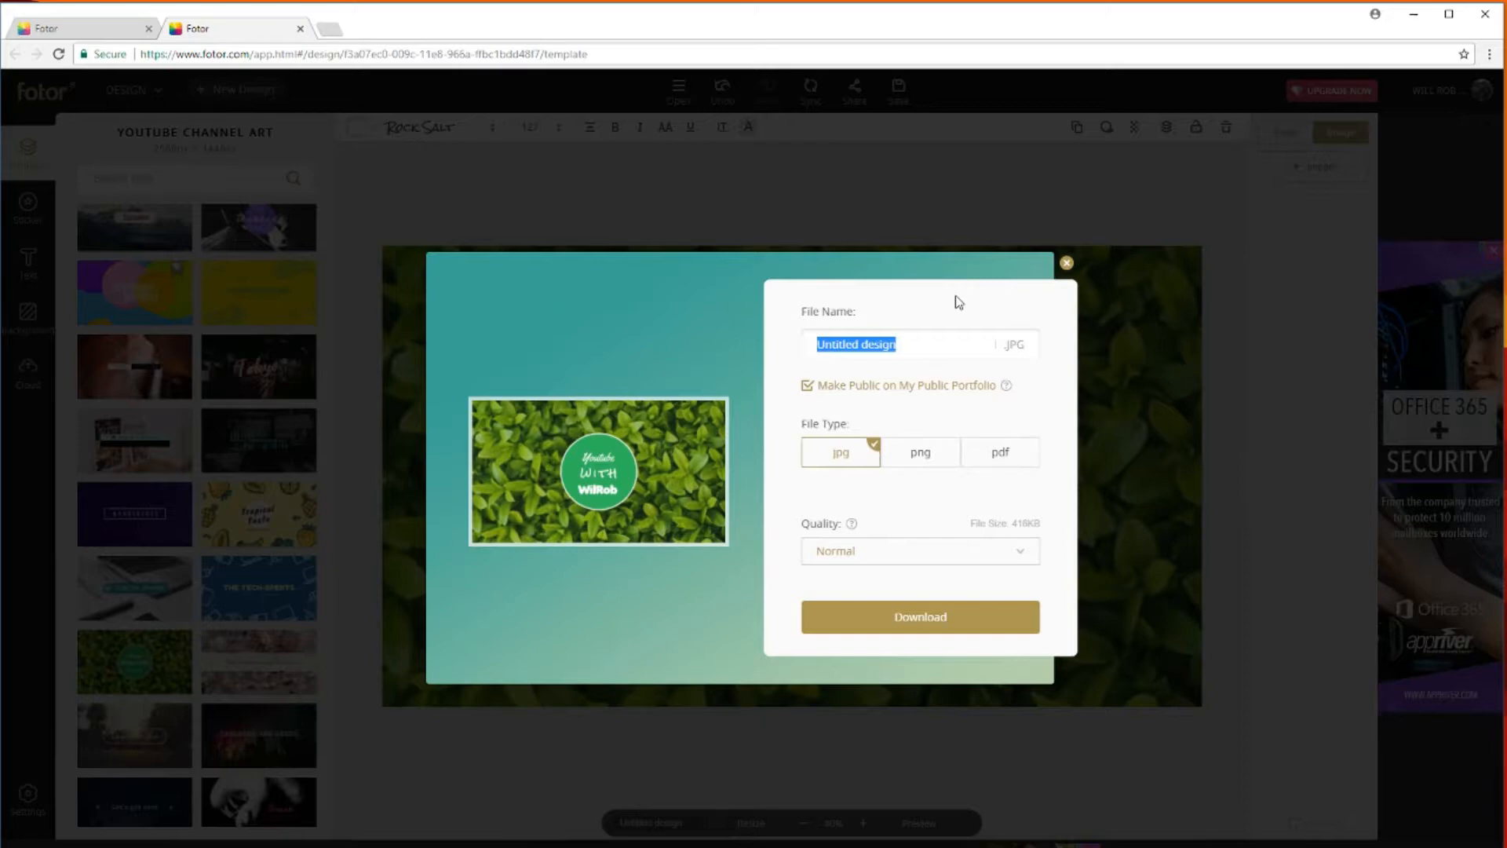
{"action": "type", "text": "Youtu"}
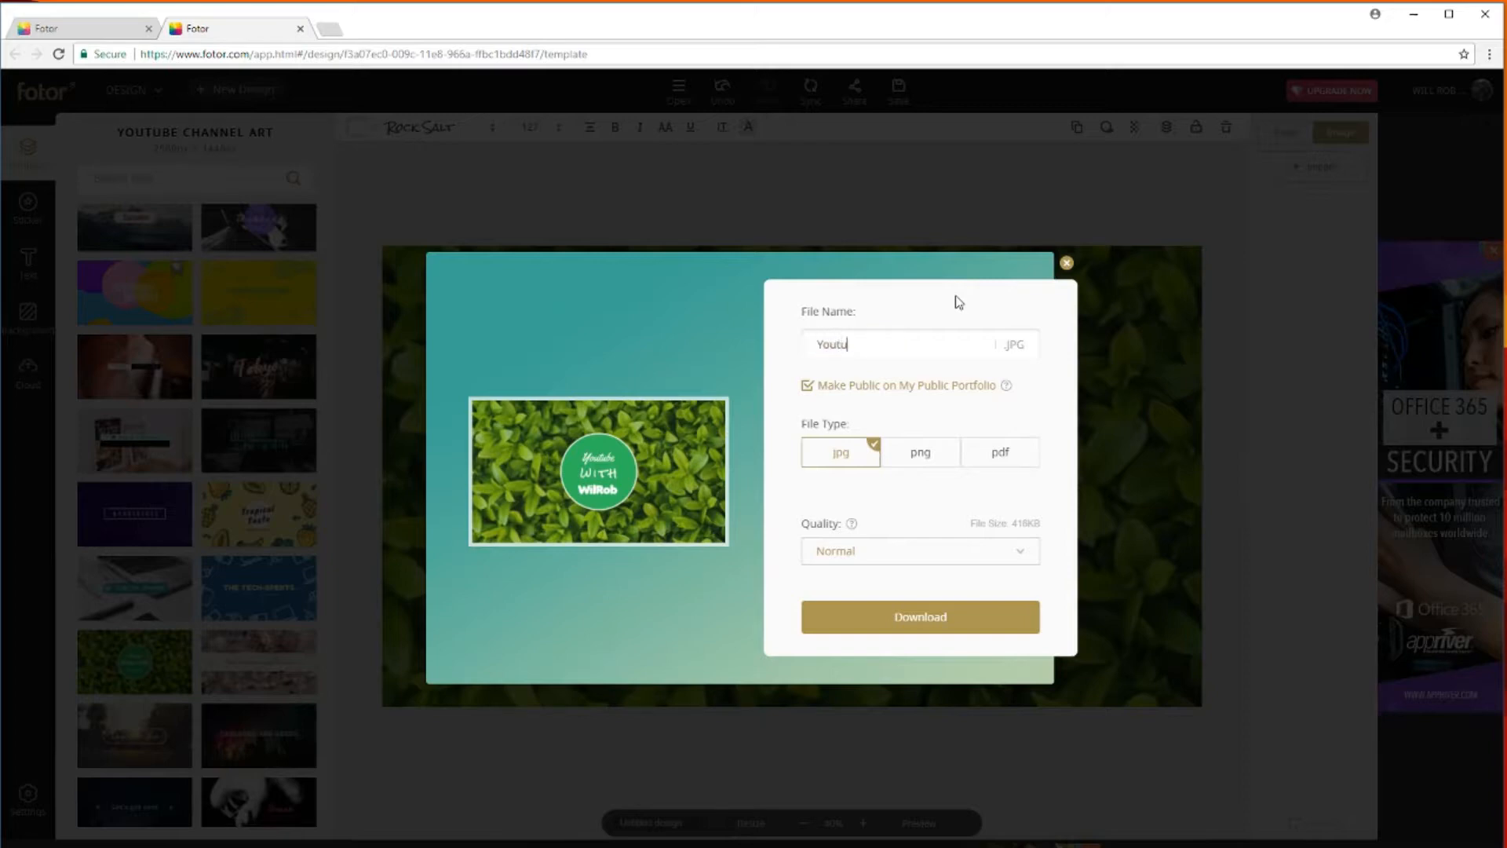
{"action": "type", "text": "be Artwork"}
Set the file type to png and the quality to High, and download the design
{"action": "left_click", "coordinate": [920, 464]}
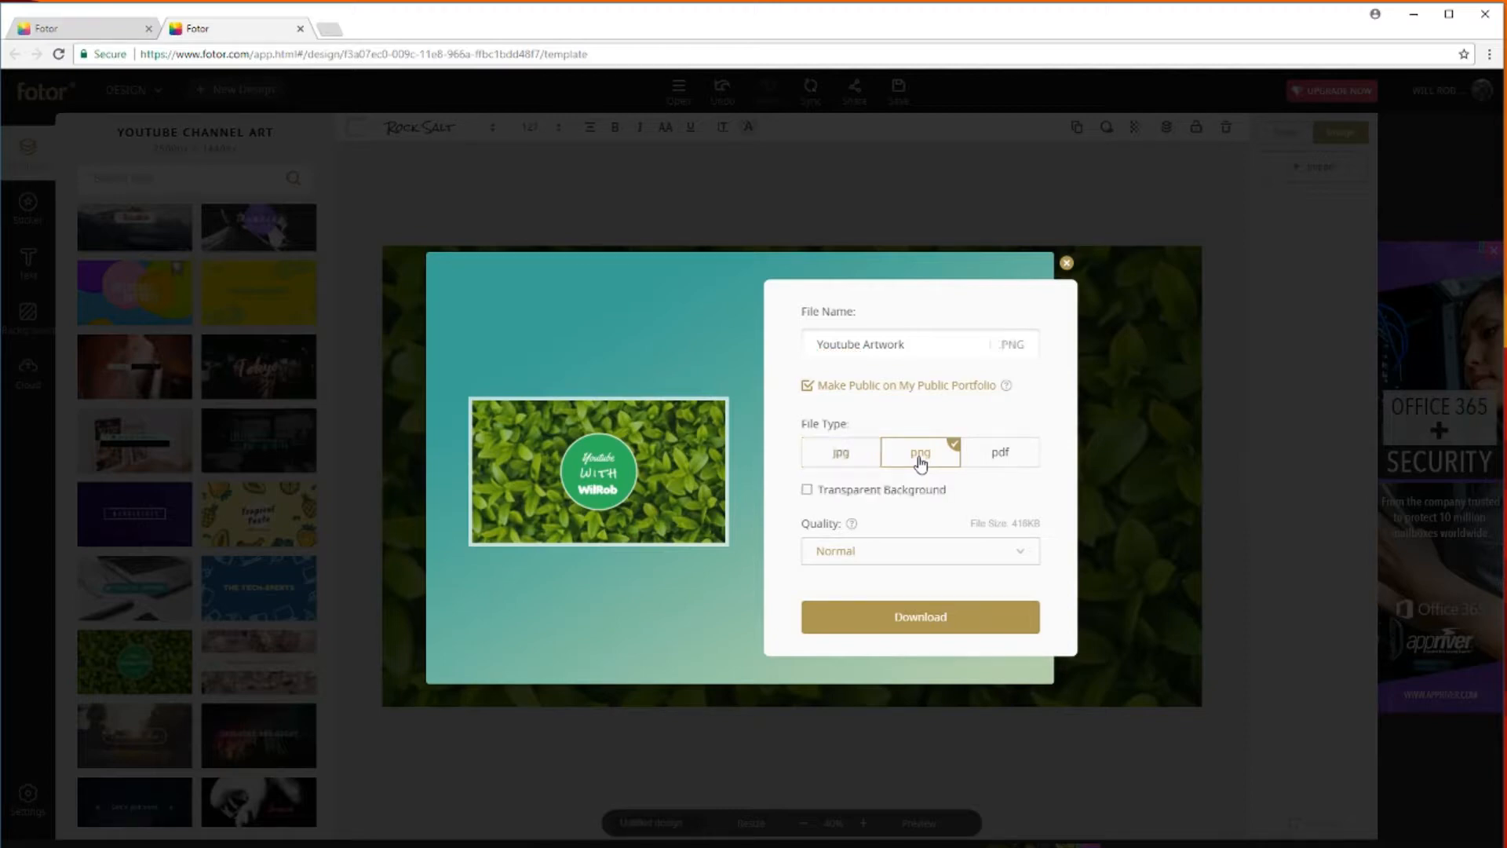
{"action": "left_click", "coordinate": [1021, 555]}
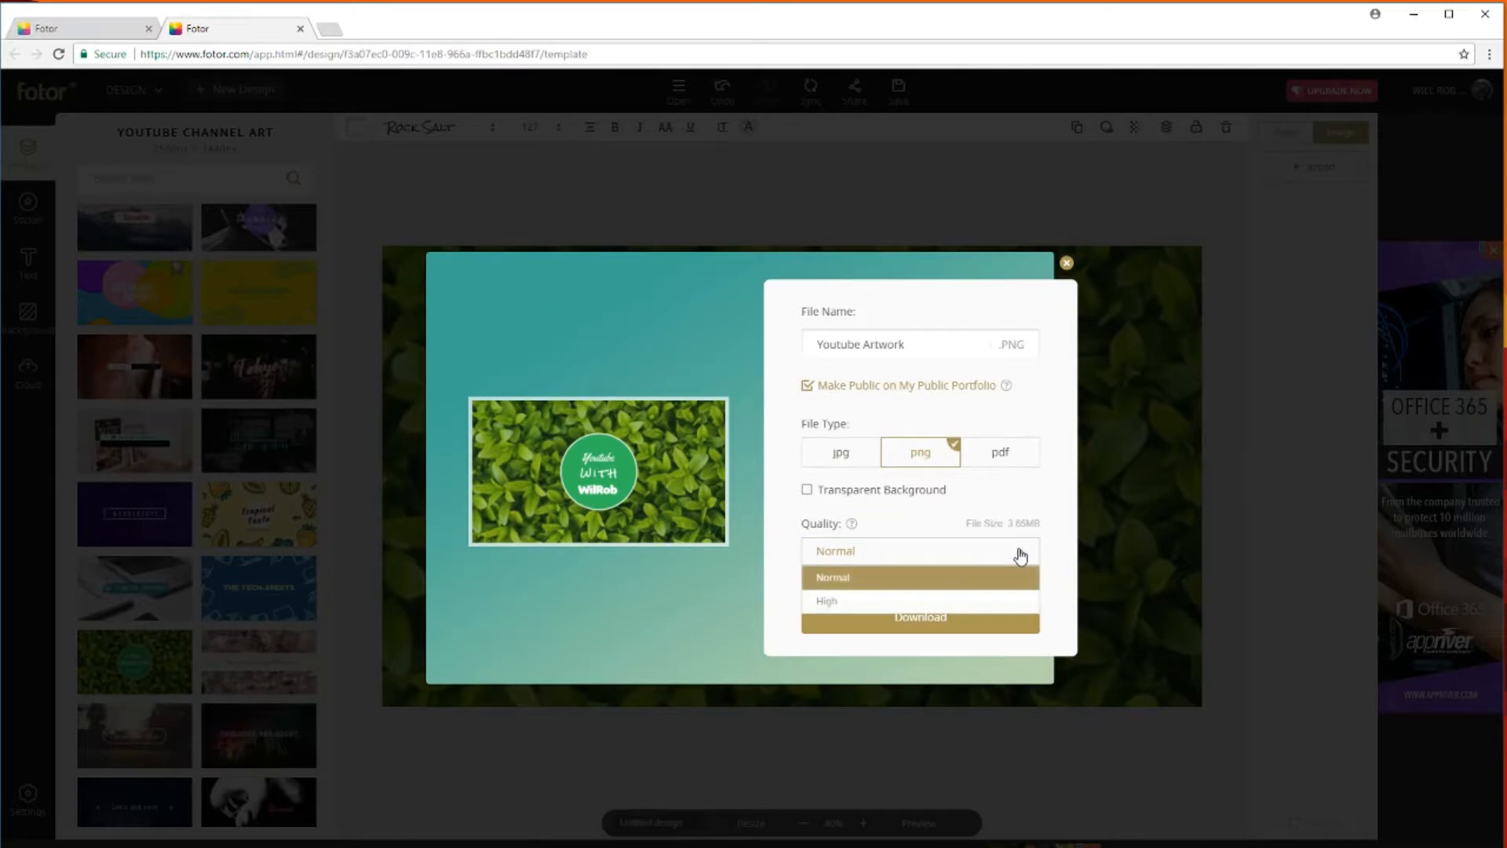
{"action": "left_click", "coordinate": [836, 602]}
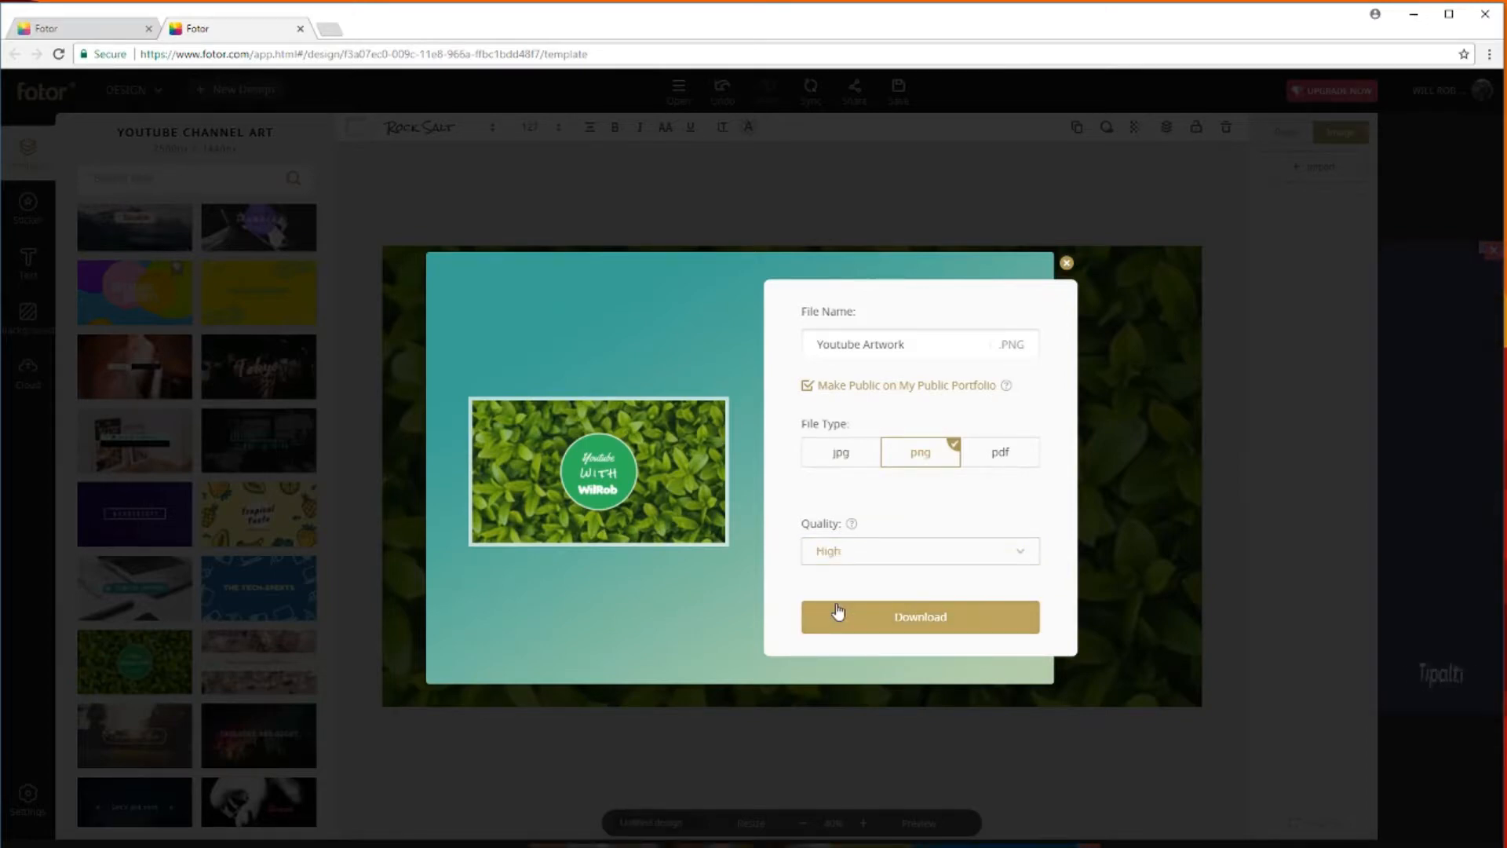
{"action": "left_click", "coordinate": [927, 621]}
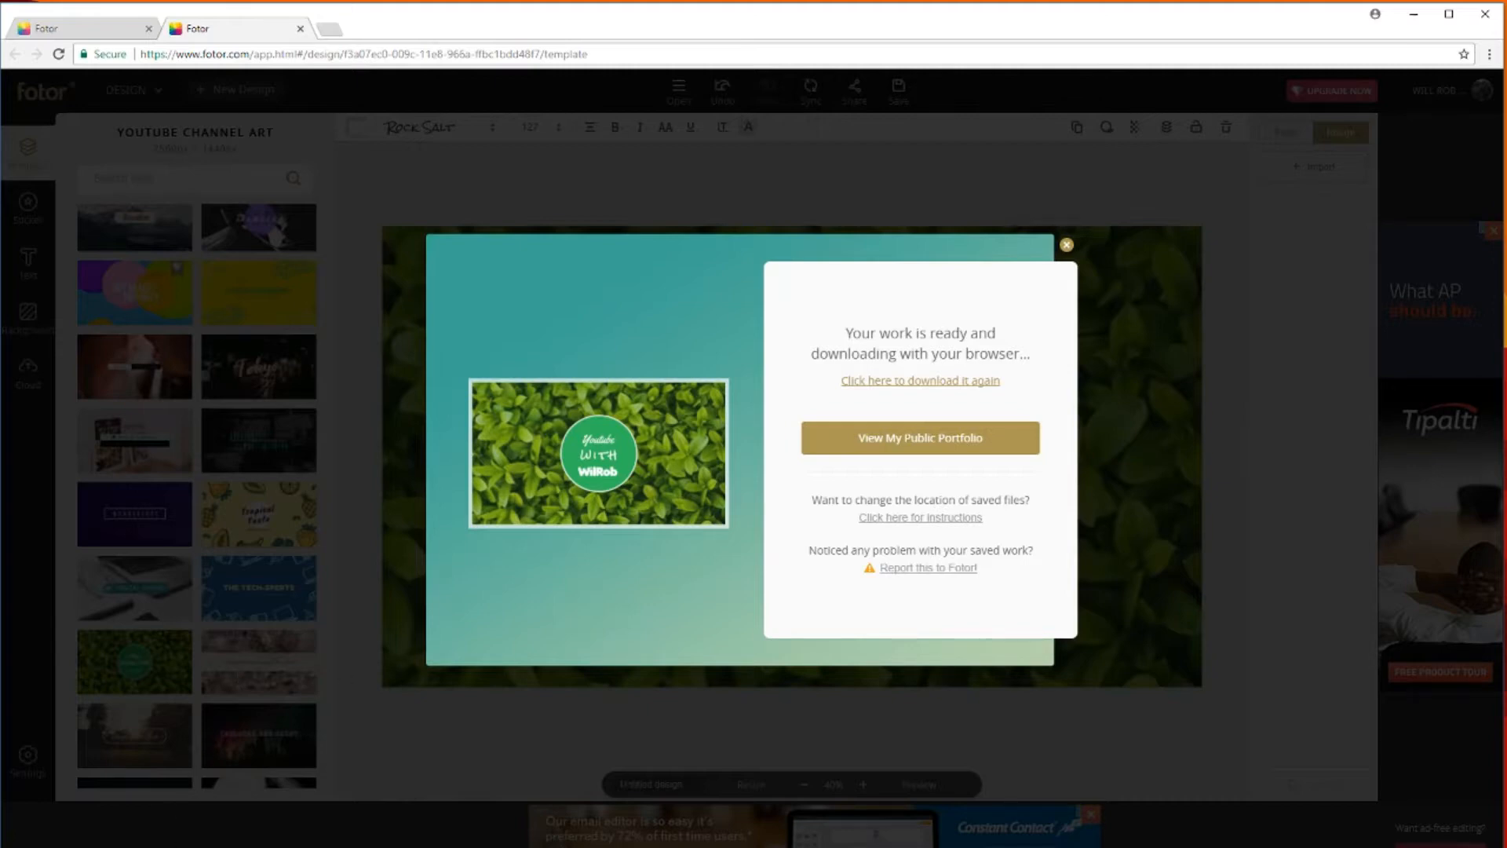
View the downloaded Youtube Artwork file in its Downloads folder and close the folder window
{"action": "left_click", "coordinate": [158, 847]}
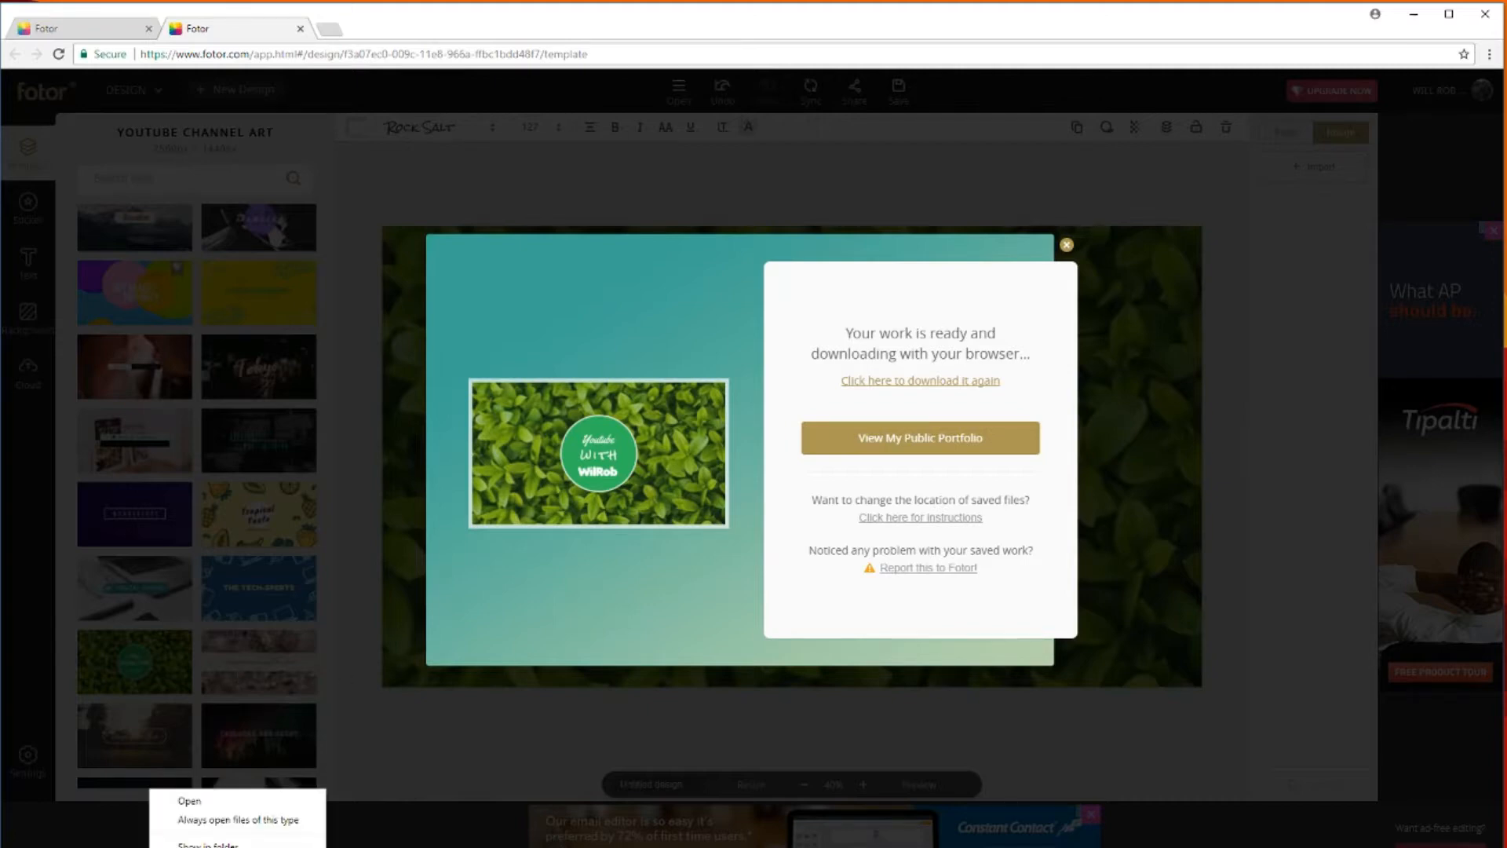
{"action": "left_click", "coordinate": [227, 820]}
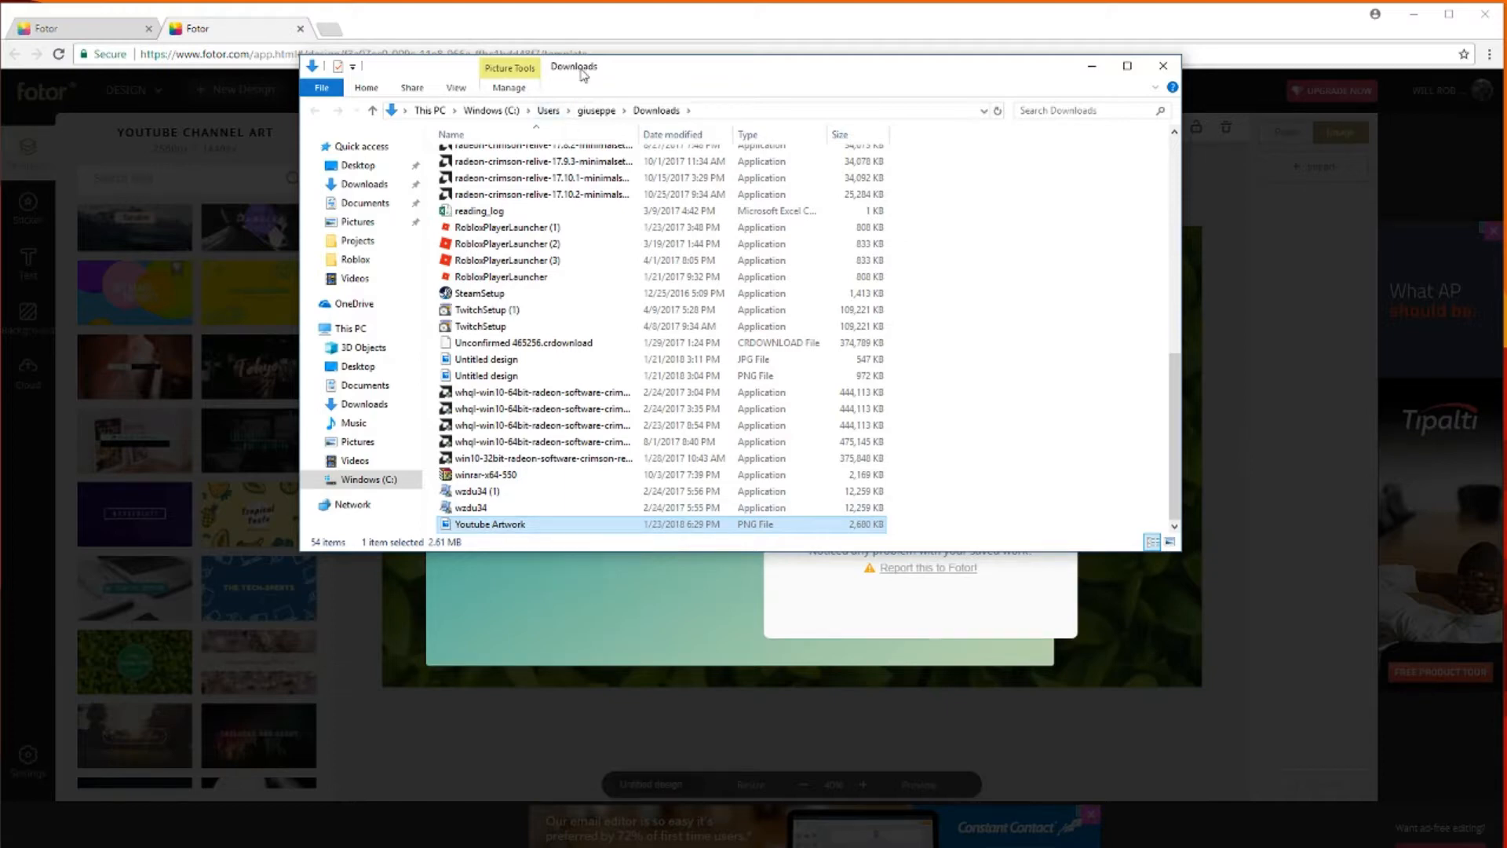
{"action": "left_click", "coordinate": [1165, 68]}
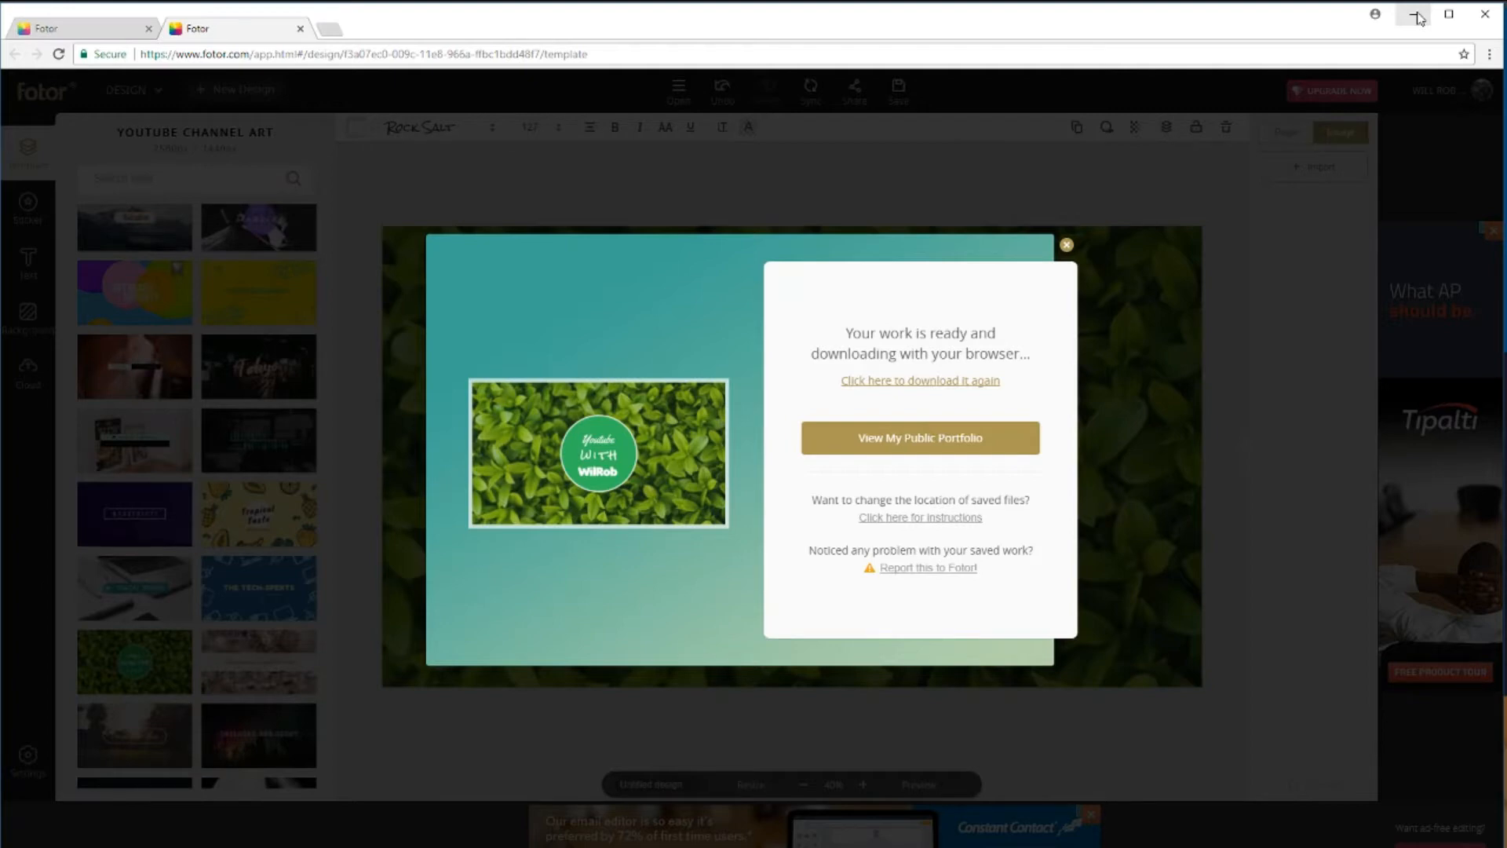
{"action": "left_click", "coordinate": [329, 31]}
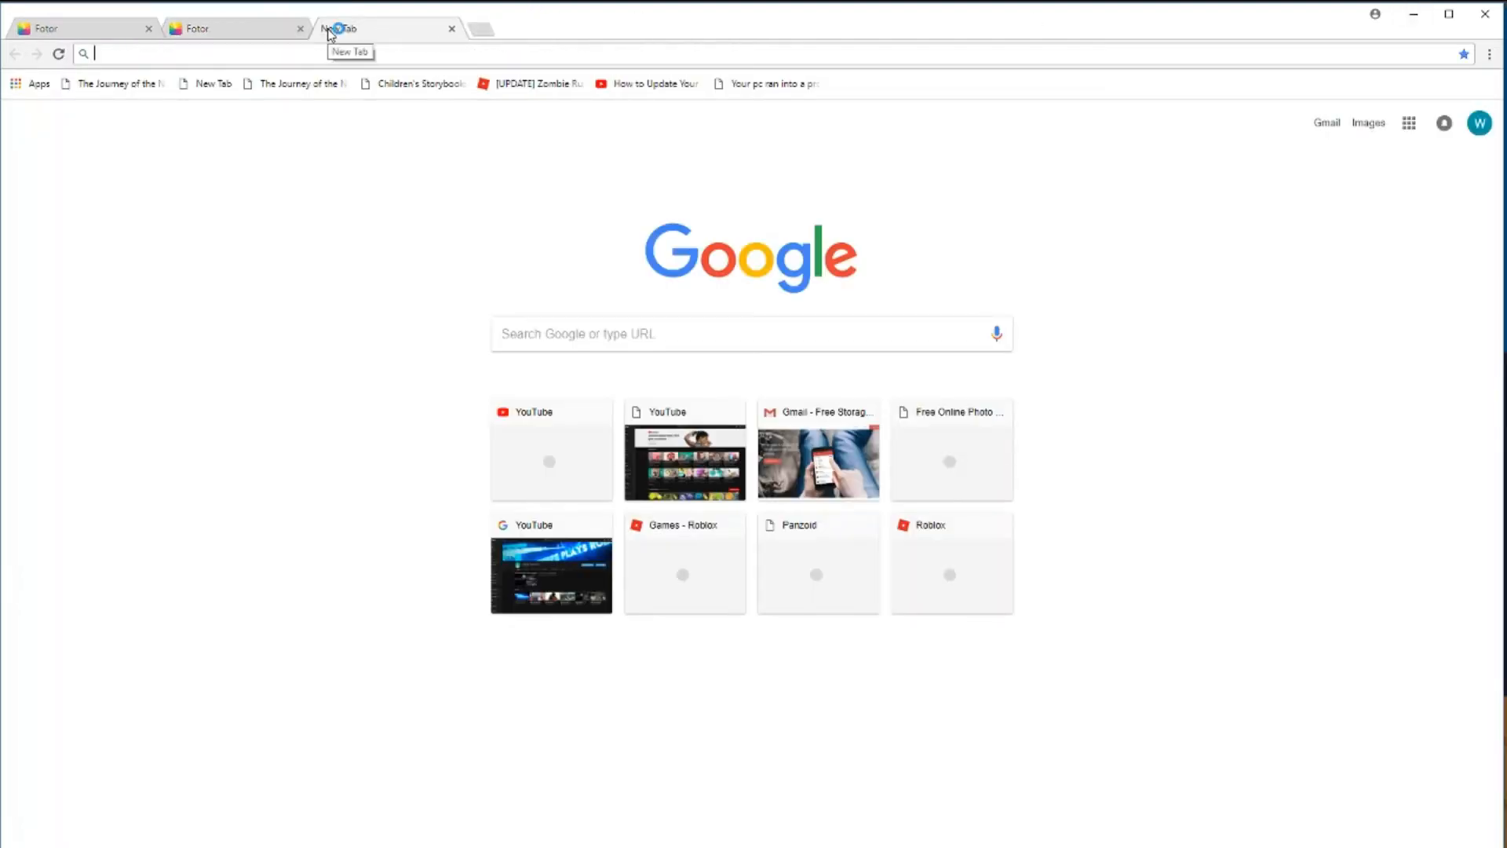
{"action": "type", "text": "youtube.c o"}
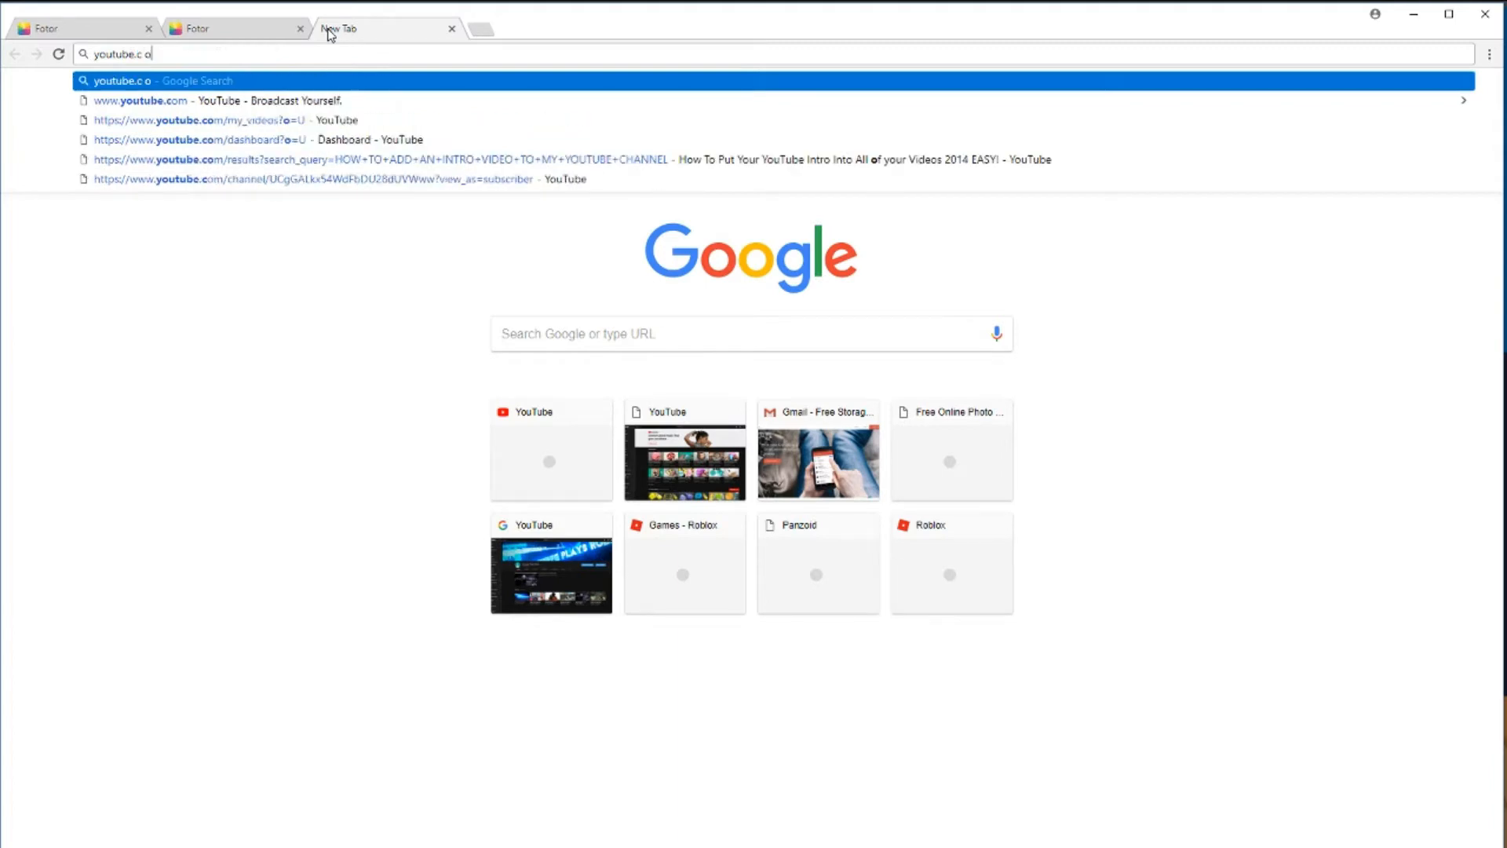
{"action": "key", "text": "BackSpace"}
{"action": "key", "text": "BackSpace"}
{"action": "type", "text": "om/watch?v=-hGOlx_30QA"}
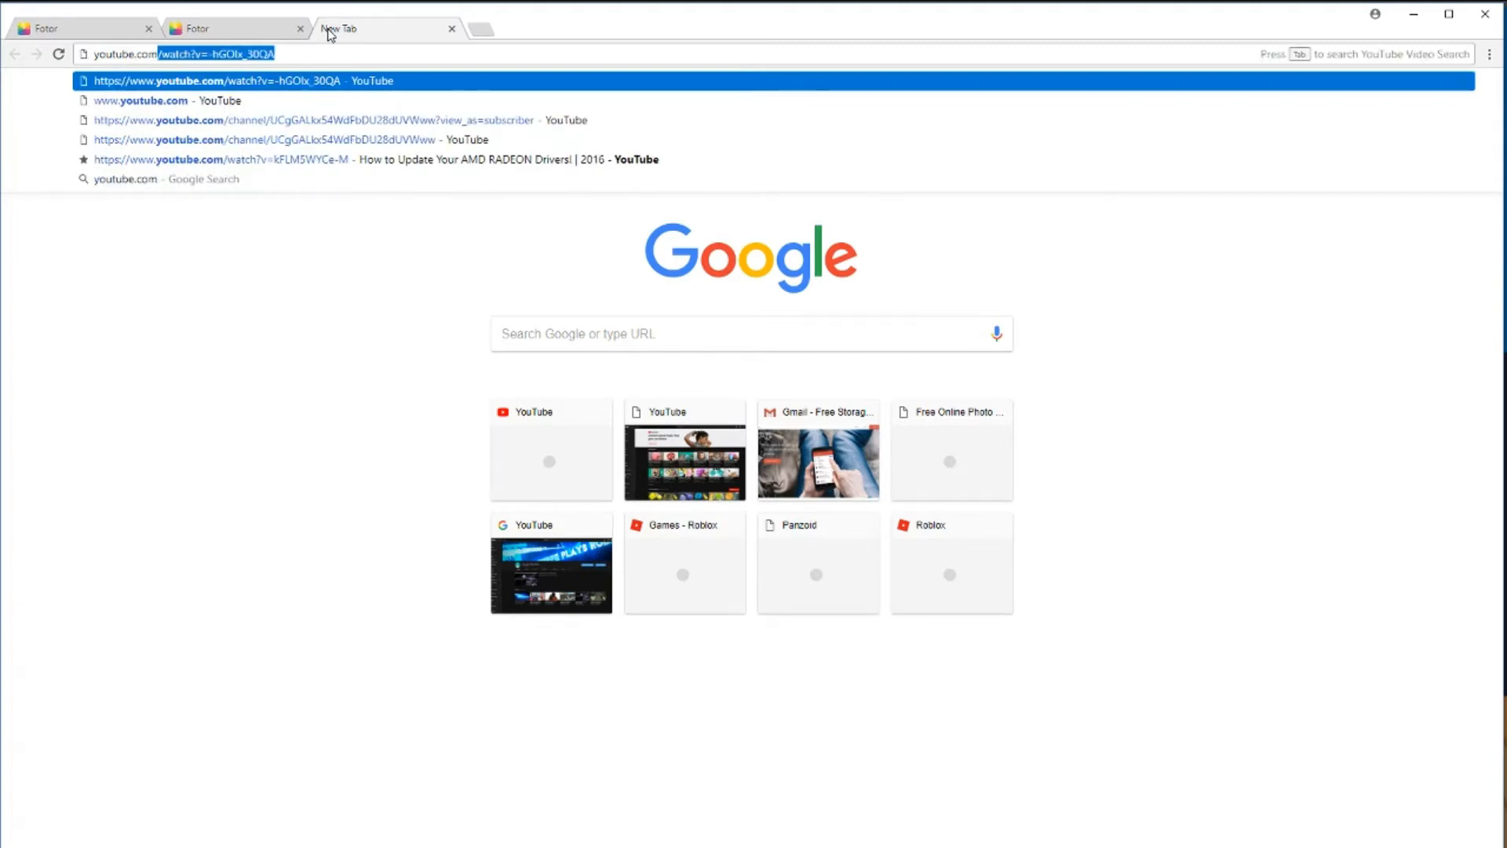
{"action": "left_click", "coordinate": [225, 102]}
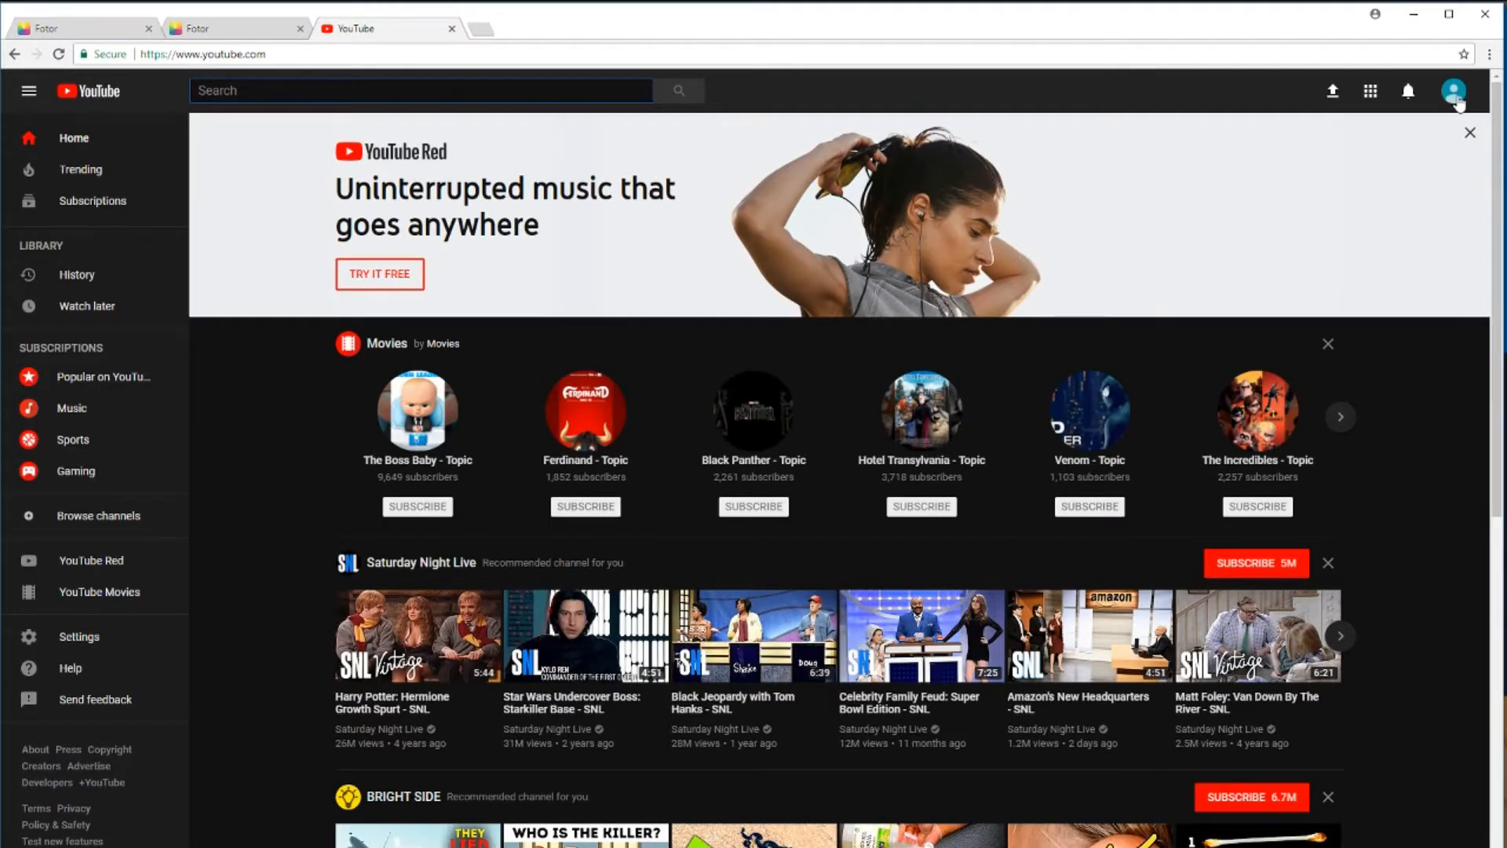
Go to the signed-in account's own channel and open it for customization
{"action": "left_click", "coordinate": [1454, 93]}
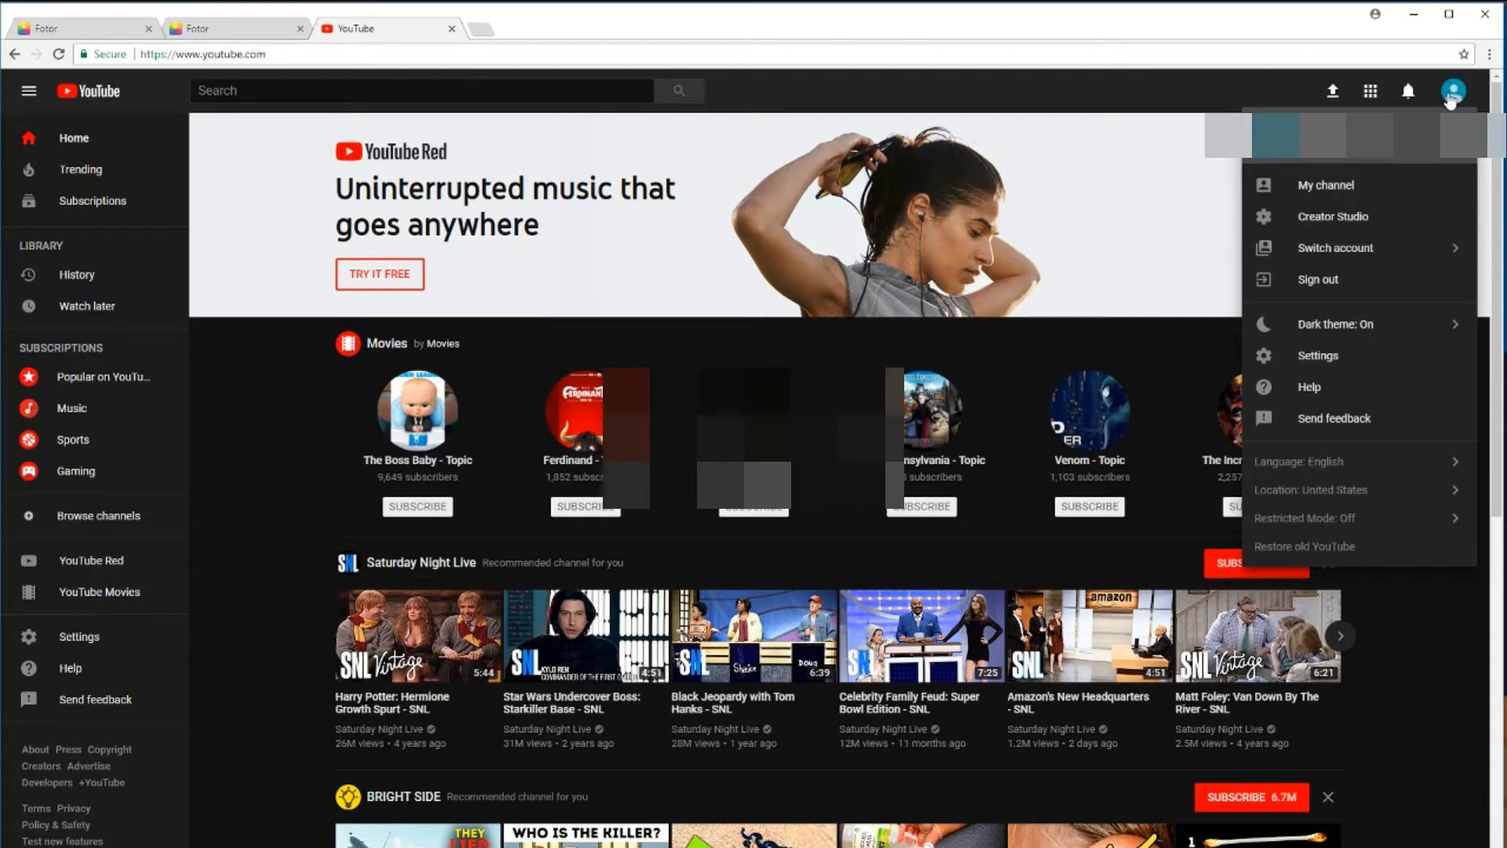
{"action": "left_click", "coordinate": [1344, 186]}
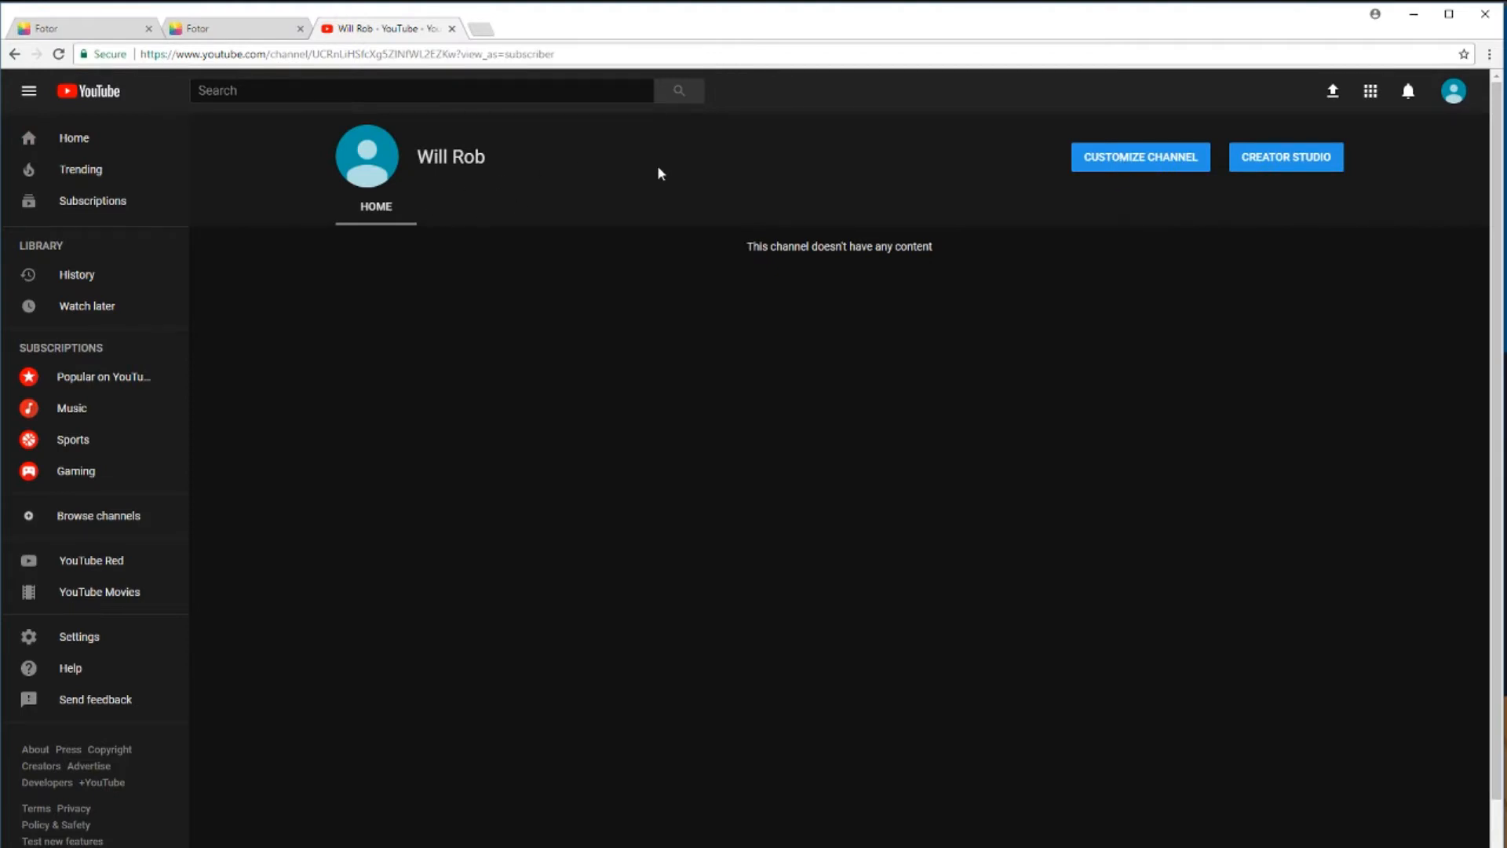
{"action": "left_click", "coordinate": [1175, 163]}
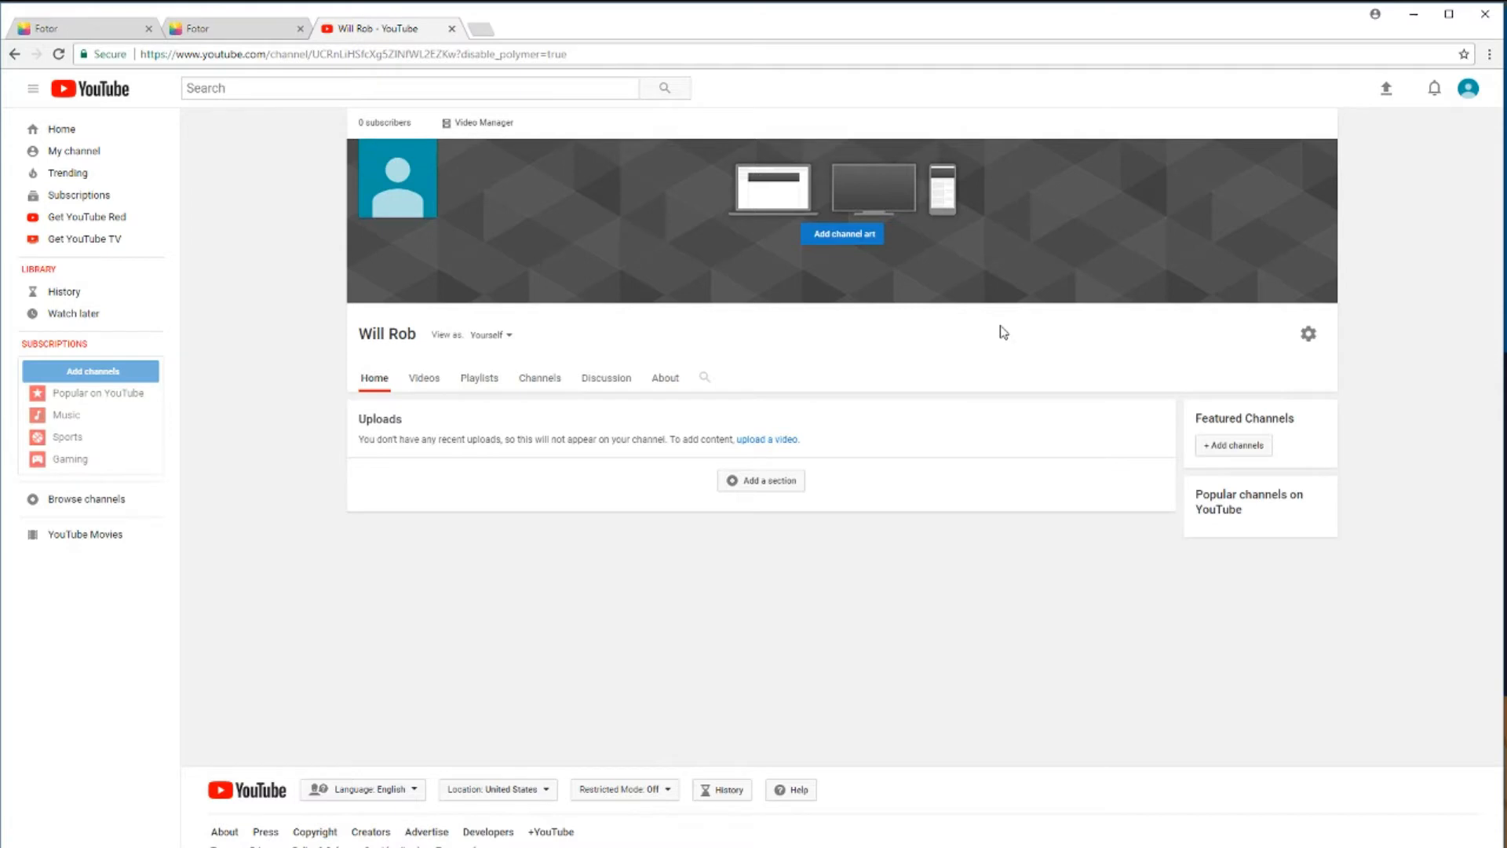
Upload the Youtube Artwork image from the Downloads folder as the channel art and apply it
{"action": "left_click", "coordinate": [848, 238]}
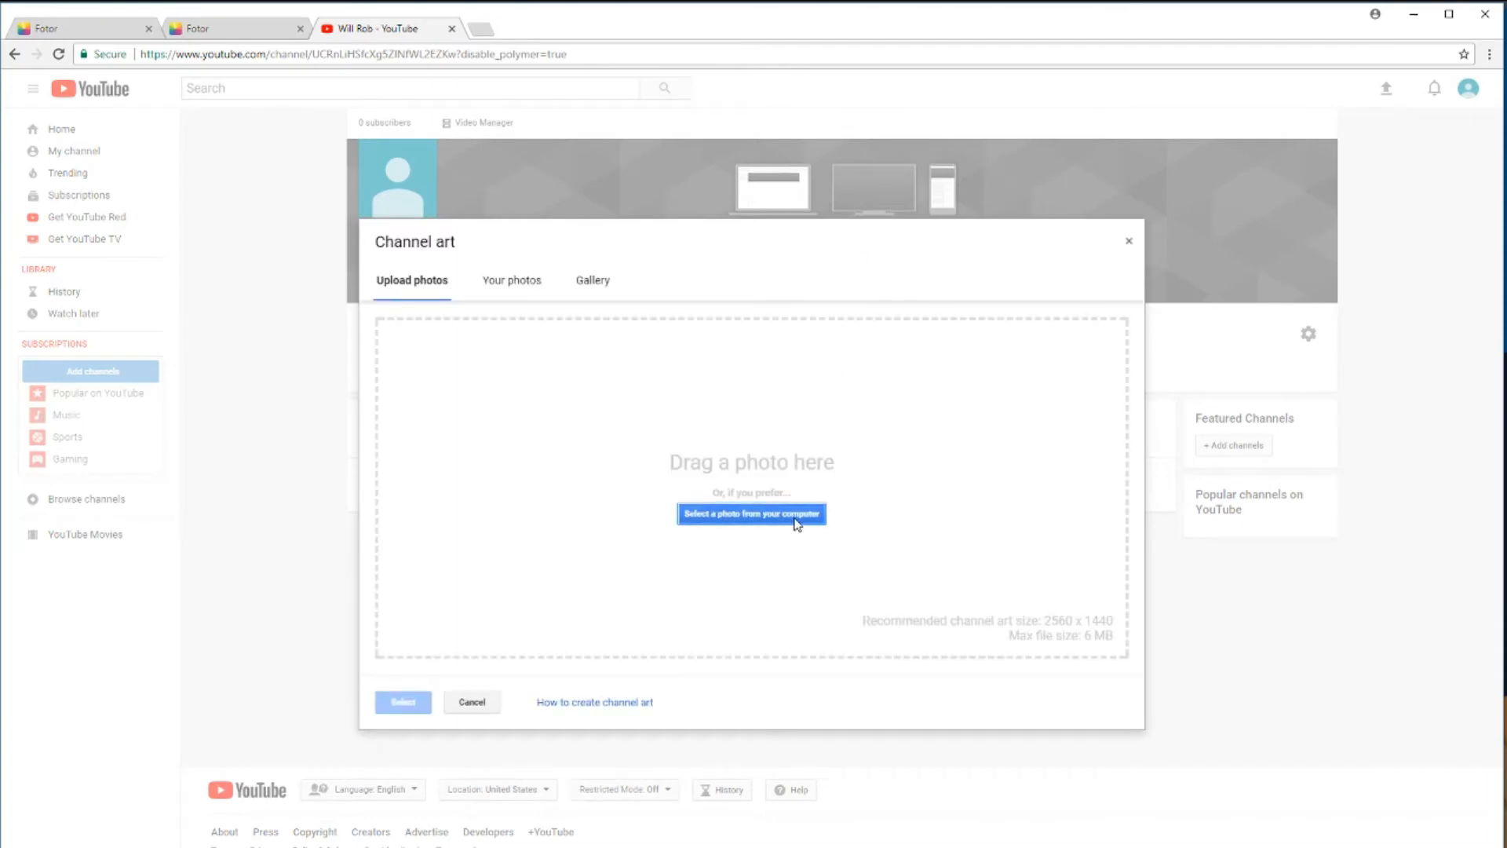
{"action": "left_click", "coordinate": [752, 517]}
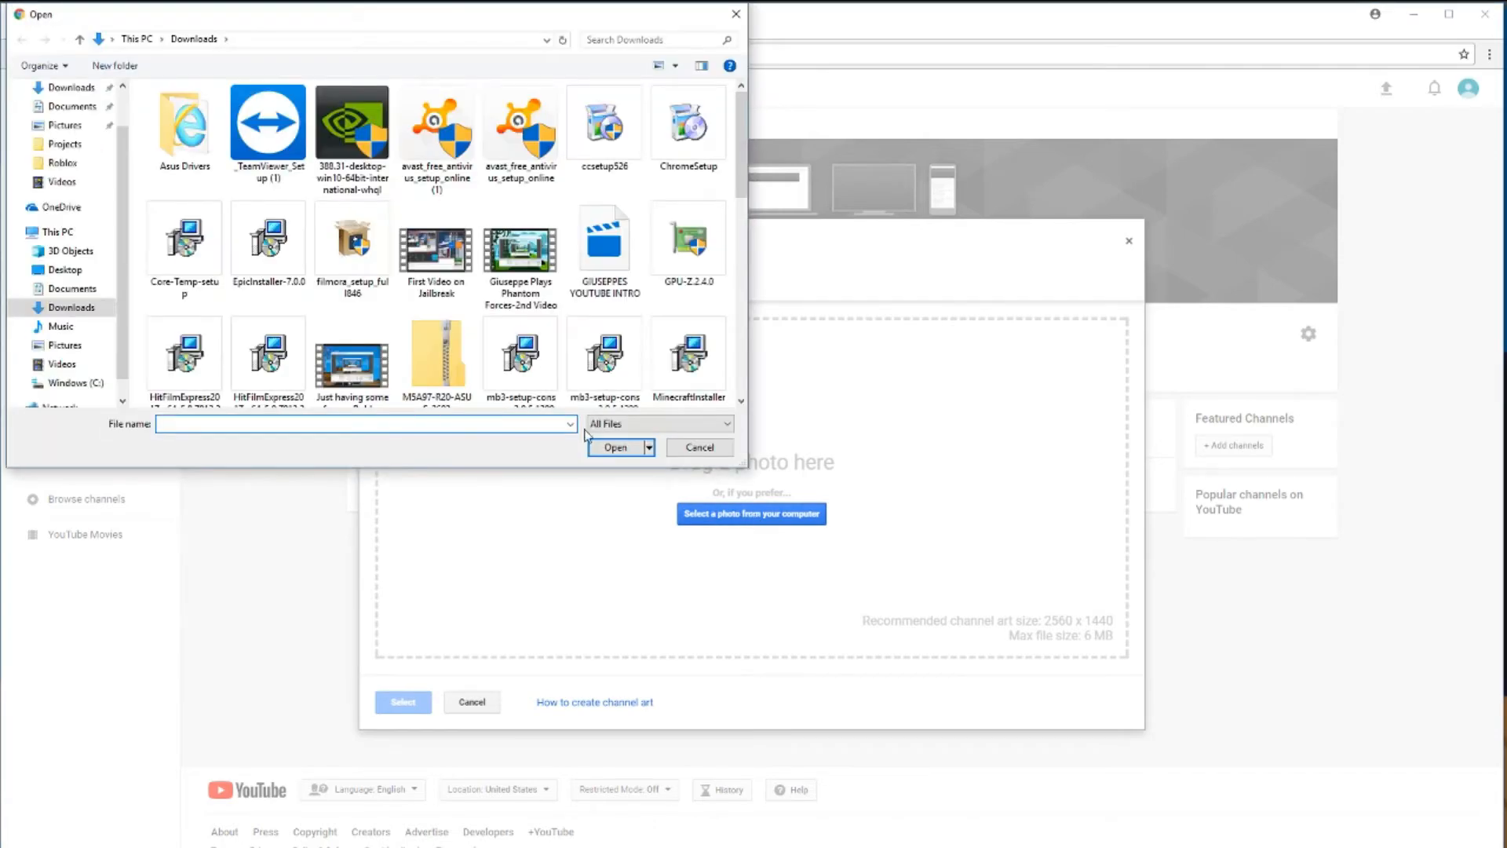
{"action": "left_click_drag", "start_coordinate": [745, 141], "coordinate": [749, 348]}
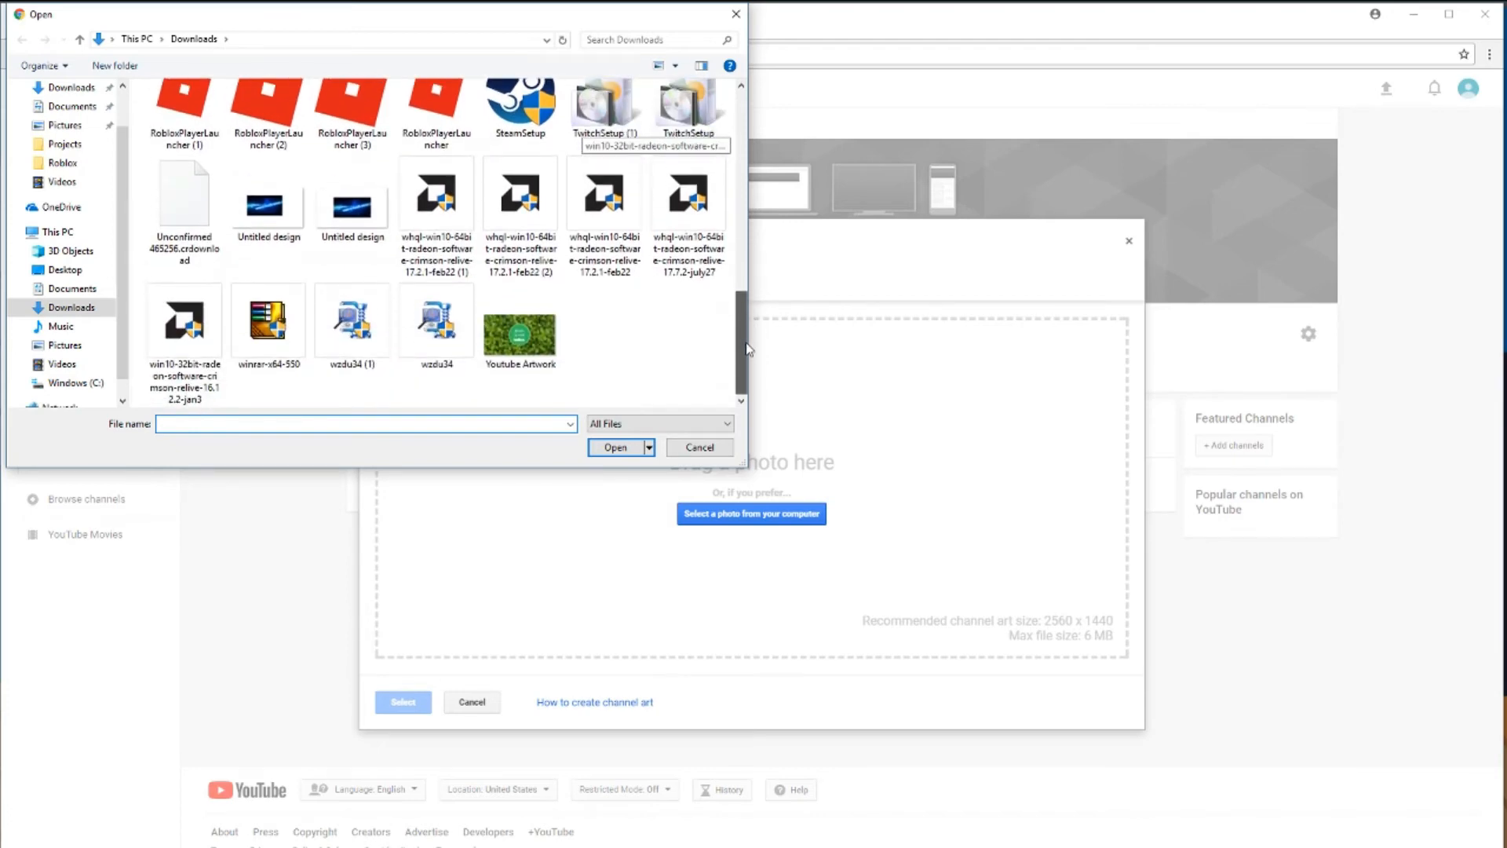
{"action": "double_click", "coordinate": [518, 333]}
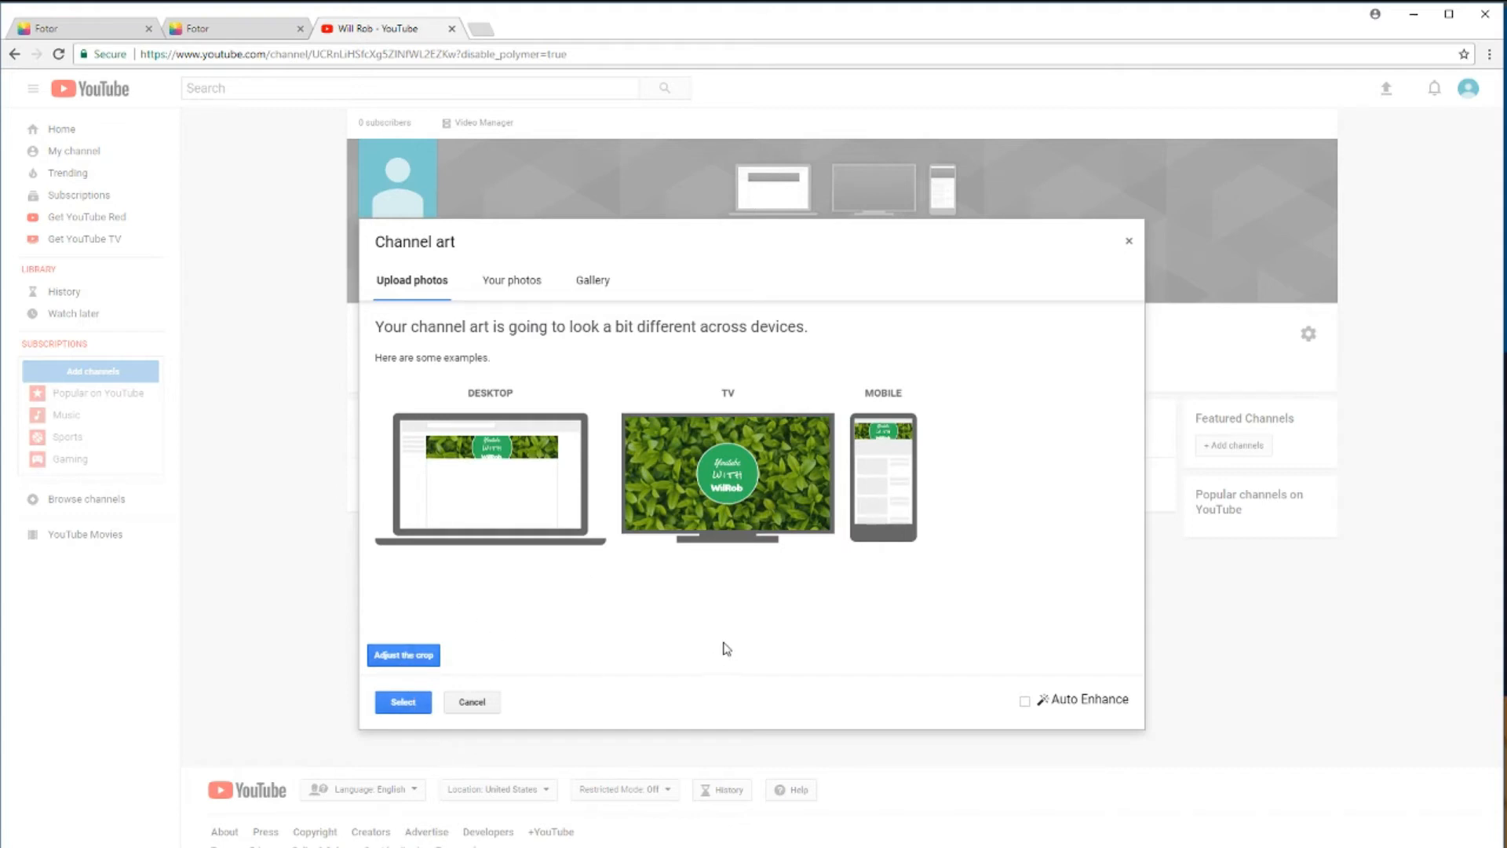
{"action": "left_click", "coordinate": [403, 702]}
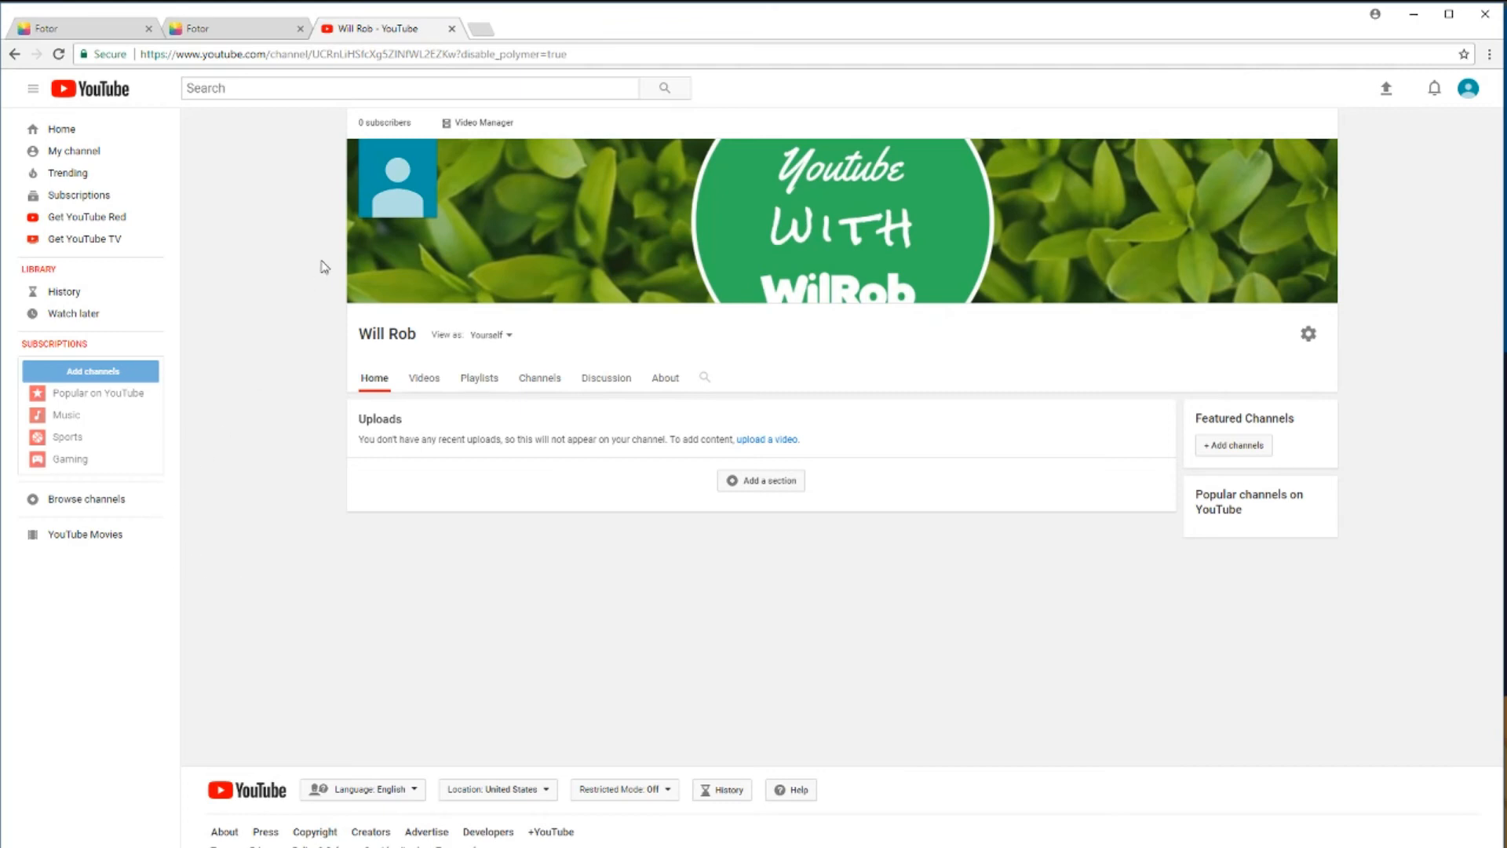
{"action": "mouse_move", "coordinate": [411, 176]}
{"action": "key", "text": "alt+Tab"}
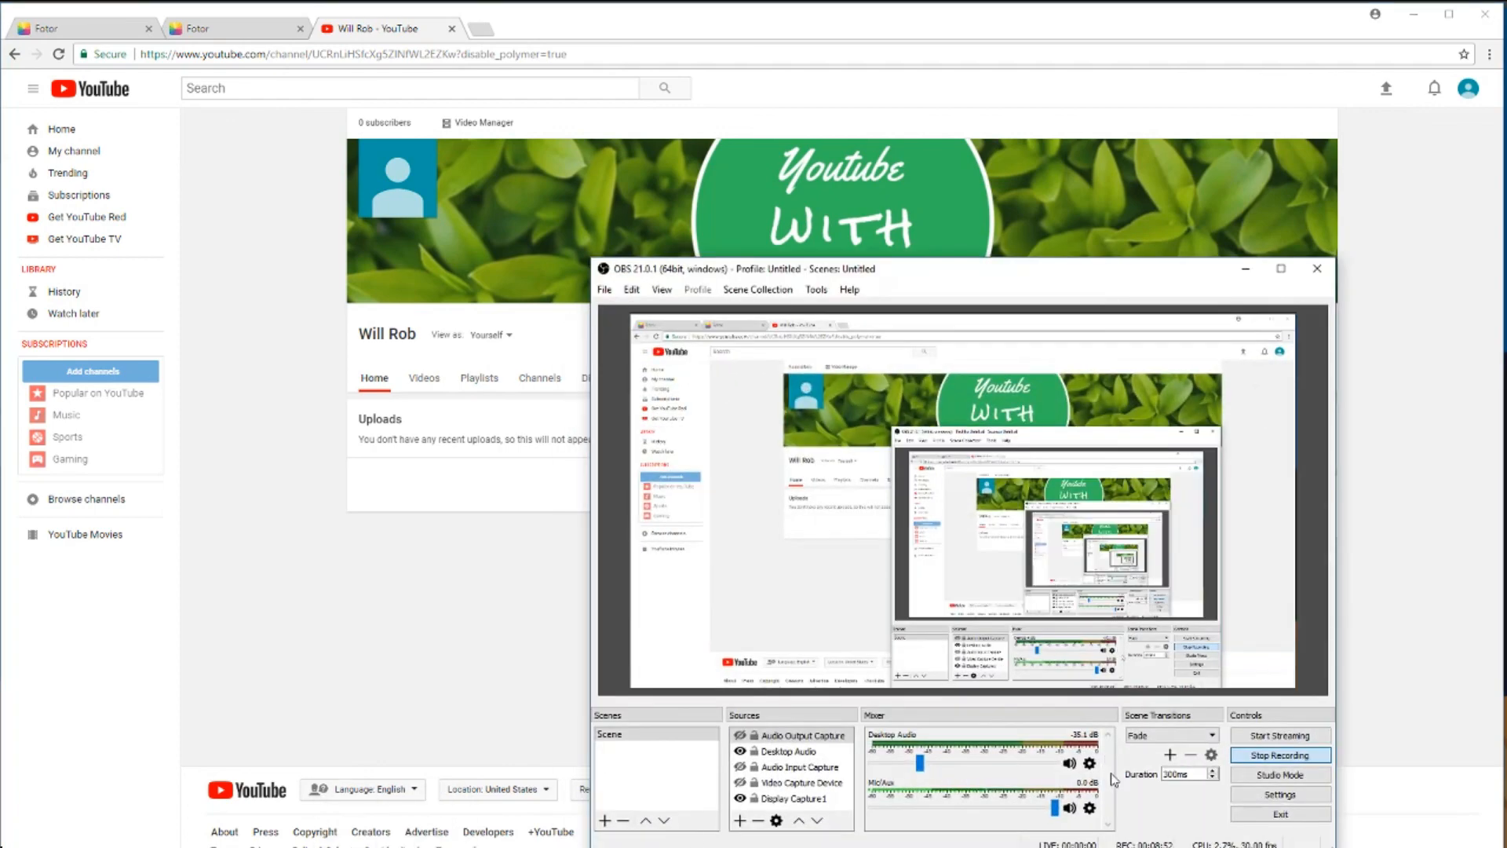